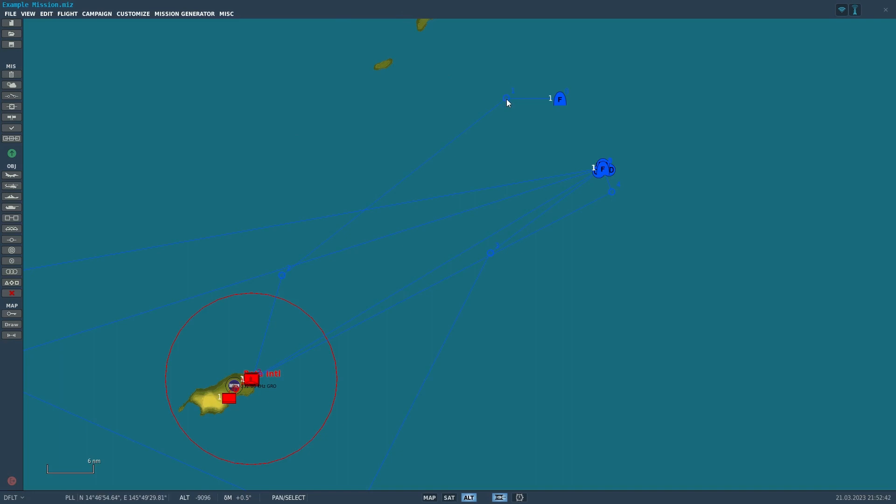
Select the Aerial-2 F/A-18C flight and examine its route down to waypoint 3 beside the target on Rota's northeastern tip.
{"action": "left_click", "coordinate": [506, 99]}
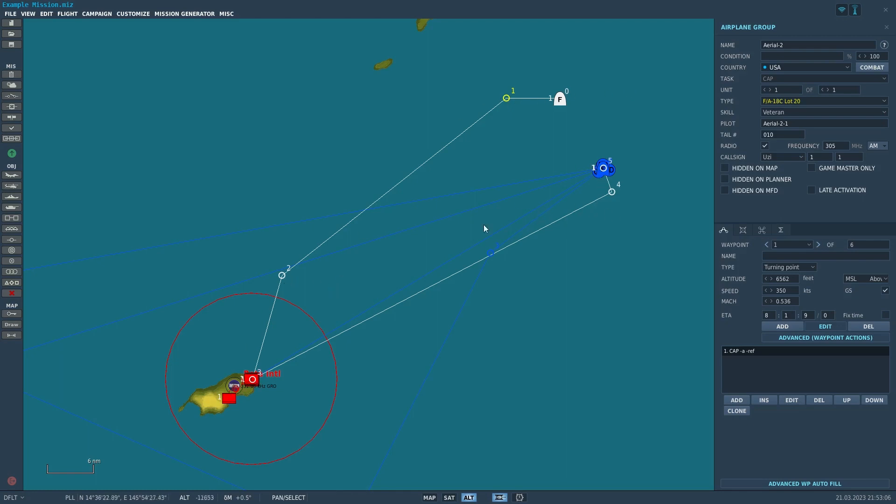
{"action": "left_click_drag", "start_coordinate": [426, 308], "coordinate": [453, 290]}
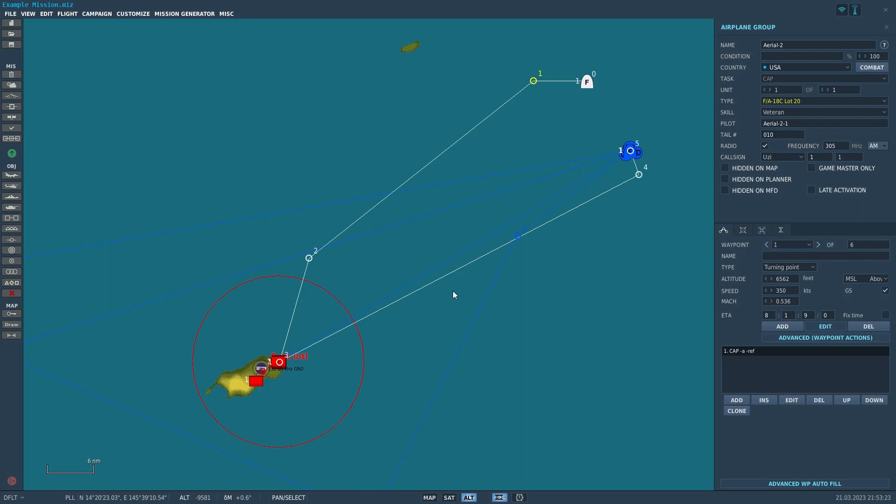
{"action": "right_click_drag", "start_coordinate": [454, 291], "coordinate": [448, 304]}
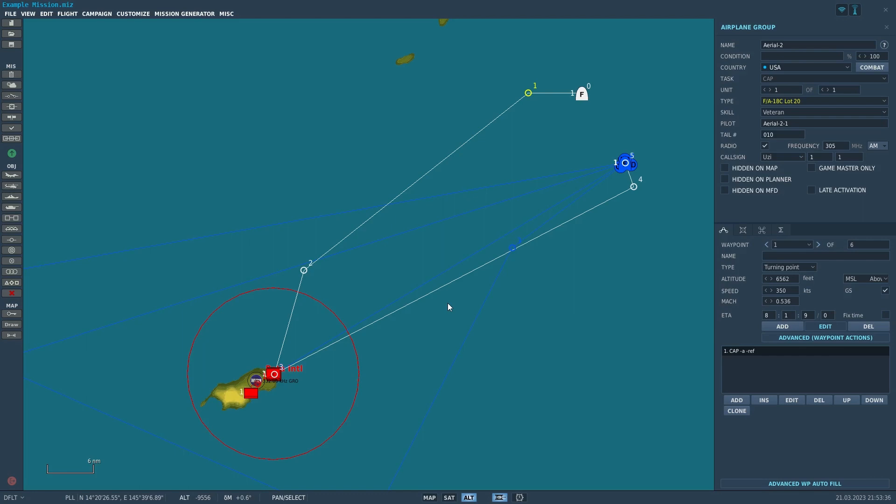
{"action": "right_click_drag", "start_coordinate": [448, 304], "coordinate": [617, 189]}
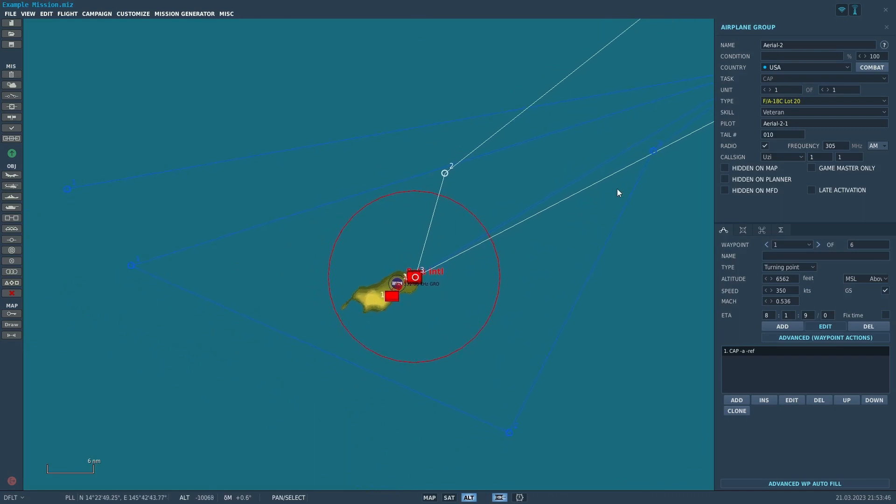
{"action": "scroll", "coordinate": [449, 248], "scroll_direction": "up", "scroll_amount": 5}
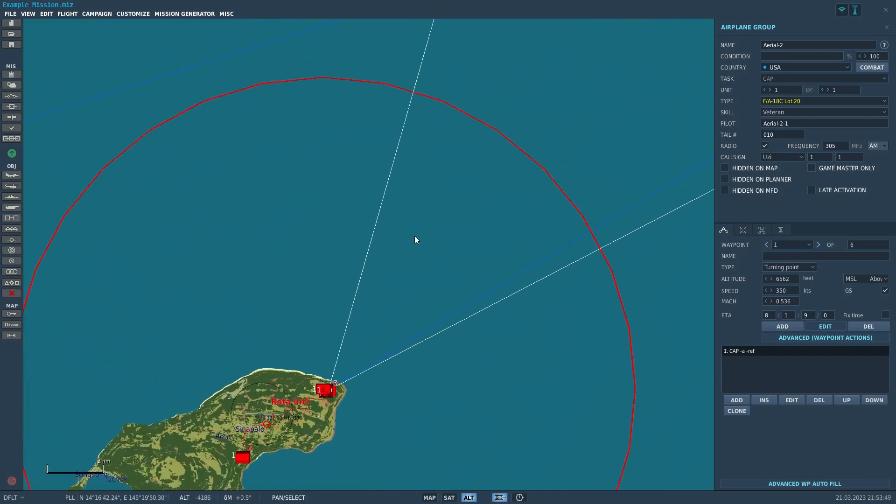
{"action": "right_click_drag", "start_coordinate": [414, 236], "coordinate": [409, 242]}
{"action": "scroll", "coordinate": [410, 242], "scroll_direction": "down", "scroll_amount": 6}
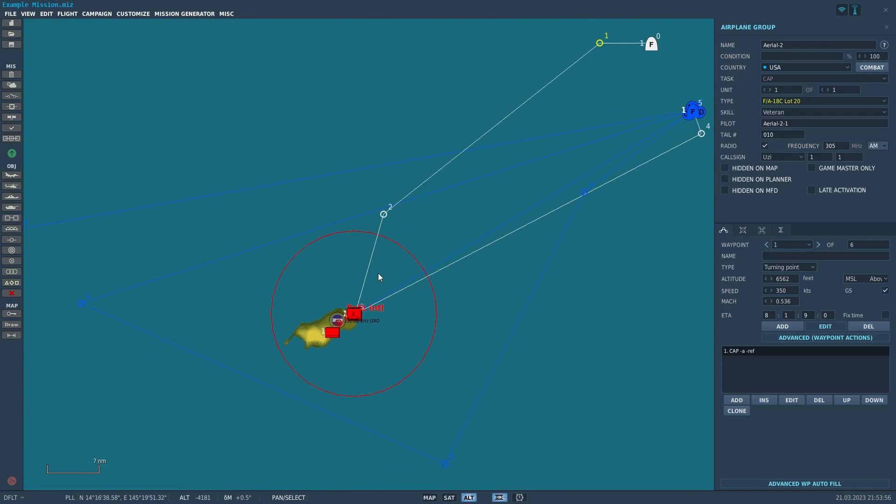
{"action": "scroll", "coordinate": [450, 229], "scroll_direction": "up", "scroll_amount": 4}
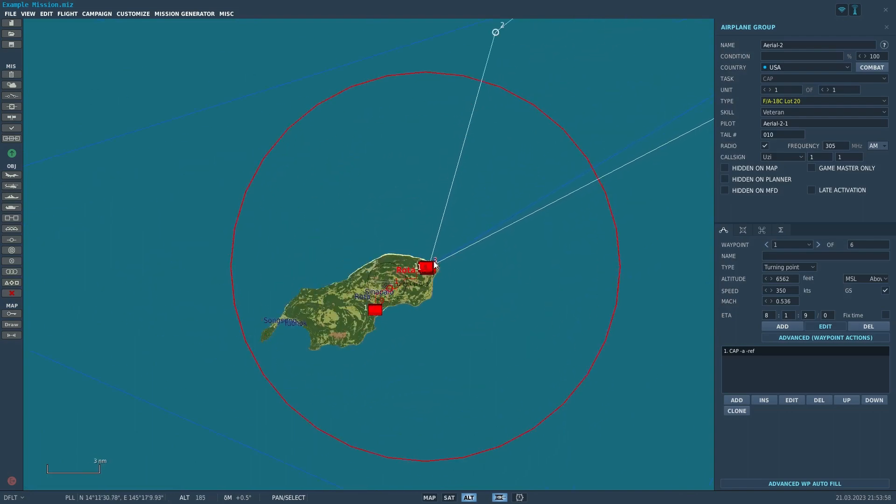
{"action": "scroll", "coordinate": [434, 265], "scroll_direction": "up", "scroll_amount": 5}
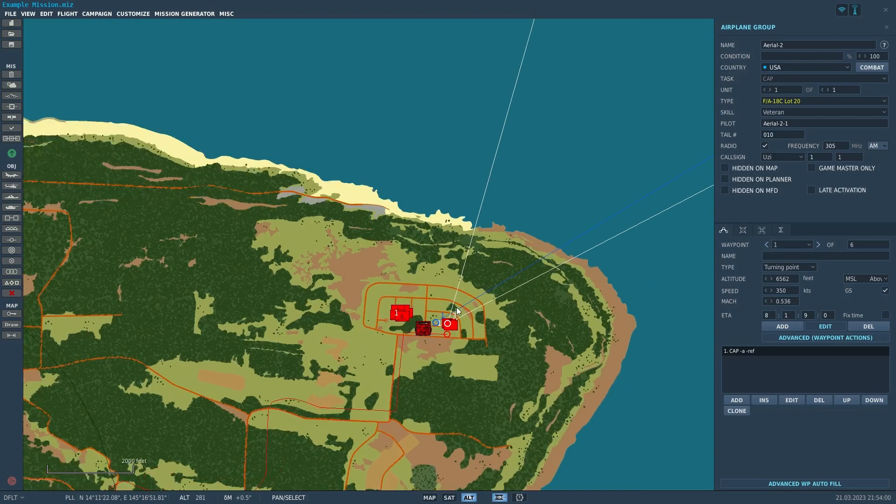
{"action": "scroll", "coordinate": [457, 310], "scroll_direction": "up", "scroll_amount": 8}
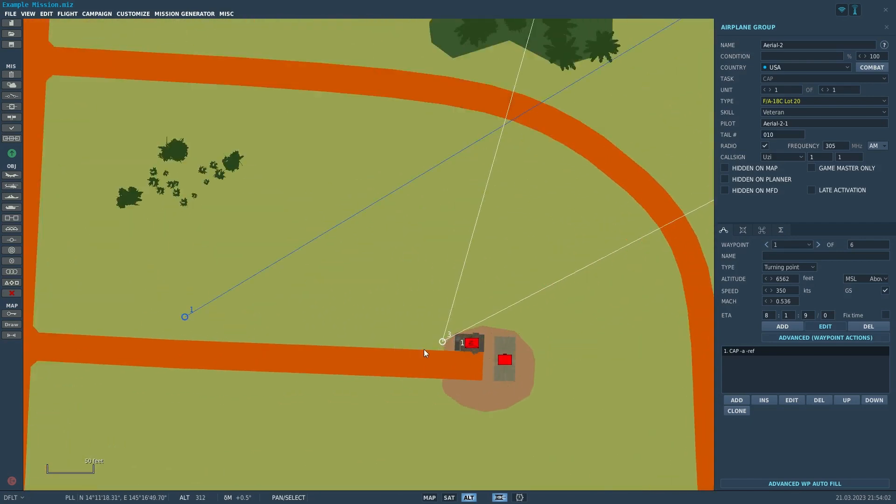
{"action": "scroll", "coordinate": [430, 346], "scroll_direction": "up", "scroll_amount": 1}
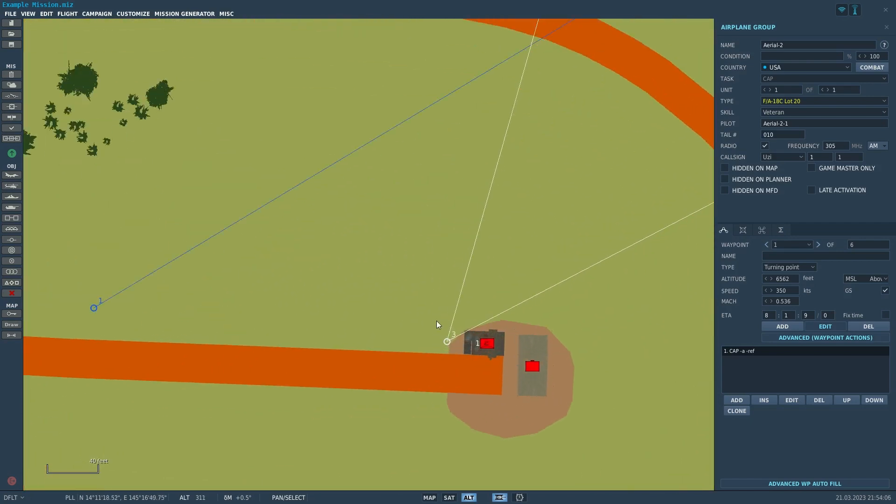
Reposition Aerial-2's waypoint 3 just west of the red target unit and set its altitude to 312 feet.
{"action": "left_click", "coordinate": [445, 321]}
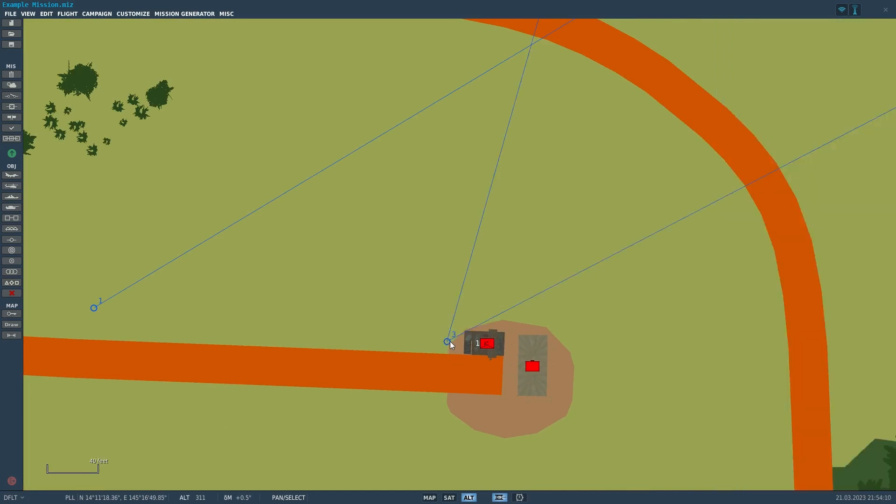
{"action": "mouse_move", "coordinate": [447, 341]}
{"action": "left_mouse_down"}
{"action": "mouse_move", "coordinate": [484, 225]}
{"action": "mouse_move", "coordinate": [425, 308]}
{"action": "mouse_move", "coordinate": [460, 348]}
{"action": "mouse_move", "coordinate": [450, 348]}
{"action": "left_mouse_up"}
{"action": "right_click_drag", "start_coordinate": [449, 347], "coordinate": [362, 304]}
{"action": "left_click_drag", "start_coordinate": [362, 304], "coordinate": [351, 294]}
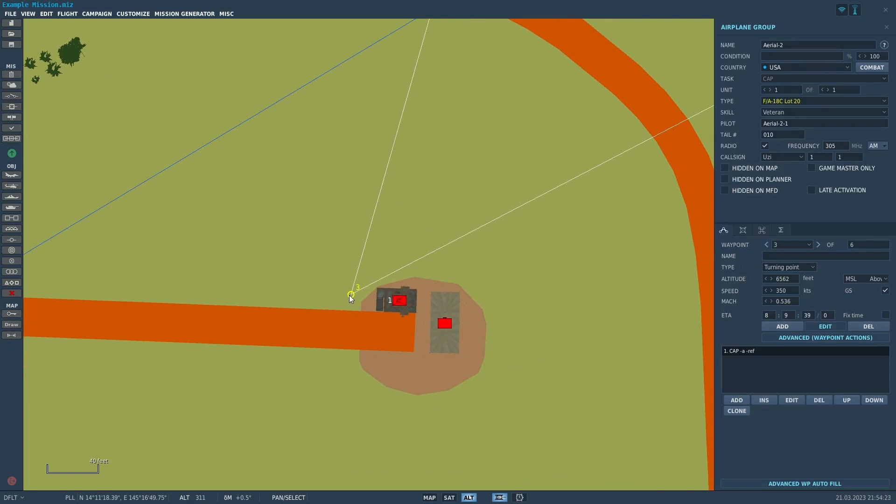
{"action": "left_click_drag", "start_coordinate": [796, 280], "coordinate": [735, 274]}
{"action": "left_click", "coordinate": [360, 310]}
{"action": "left_click", "coordinate": [351, 295]}
{"action": "mouse_move", "coordinate": [352, 293]}
{"action": "left_mouse_down"}
{"action": "mouse_move", "coordinate": [373, 298]}
{"action": "mouse_move", "coordinate": [347, 298]}
{"action": "left_mouse_up"}
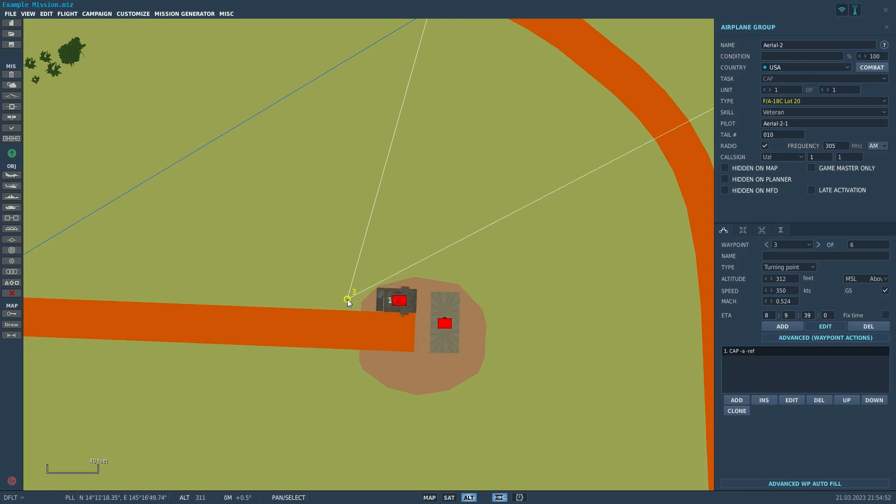
Examine Aerial-2's return leg from the Rota target through waypoint 4 to waypoint 5 on the aircraft carrier's deck.
{"action": "scroll", "coordinate": [347, 299], "scroll_direction": "down", "scroll_amount": 6}
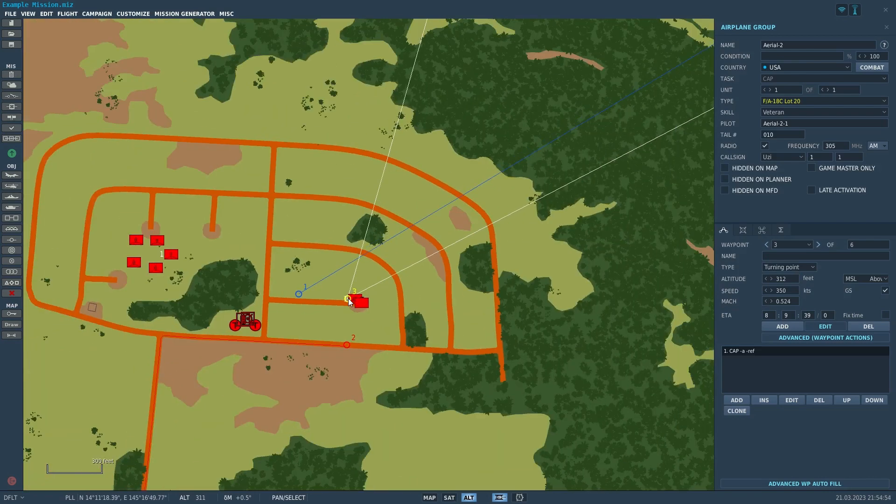
{"action": "scroll", "coordinate": [349, 301], "scroll_direction": "down", "scroll_amount": 5}
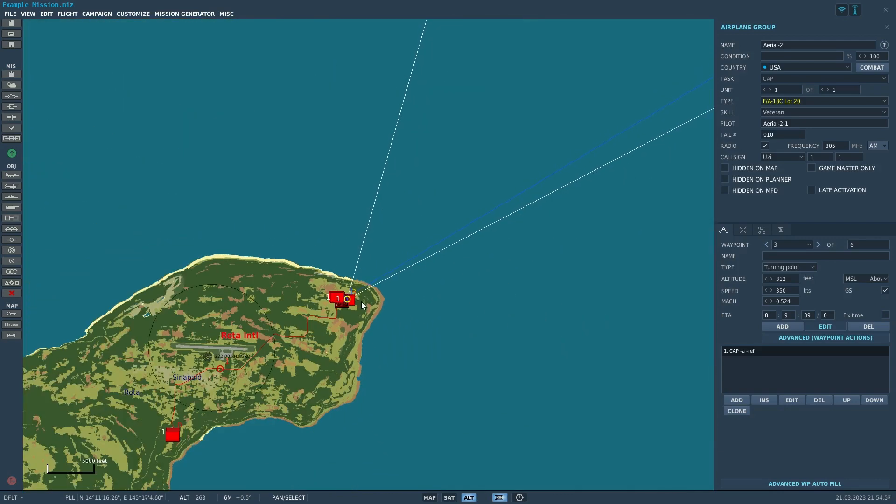
{"action": "left_click_drag", "start_coordinate": [531, 239], "coordinate": [234, 414]}
{"action": "scroll", "coordinate": [377, 326], "scroll_direction": "down", "scroll_amount": 2}
{"action": "scroll", "coordinate": [296, 366], "scroll_direction": "down", "scroll_amount": 3}
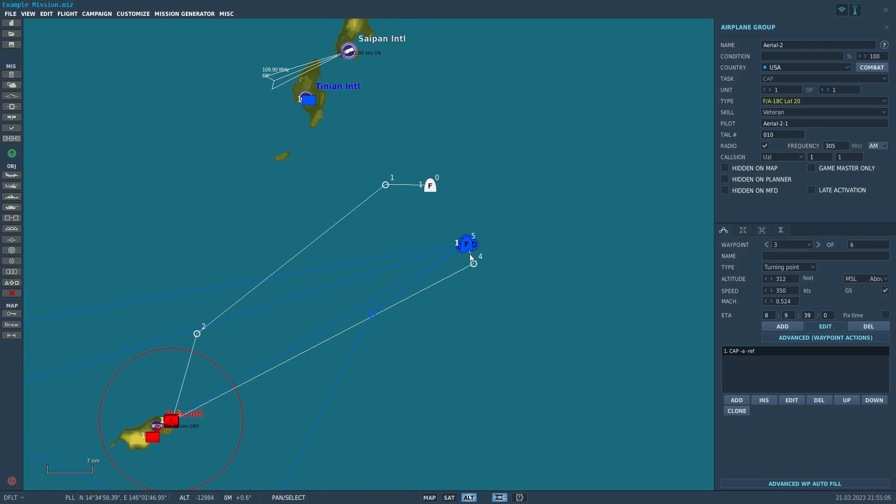
{"action": "scroll", "coordinate": [474, 245], "scroll_direction": "up", "scroll_amount": 3}
{"action": "scroll", "coordinate": [460, 280], "scroll_direction": "up", "scroll_amount": 3}
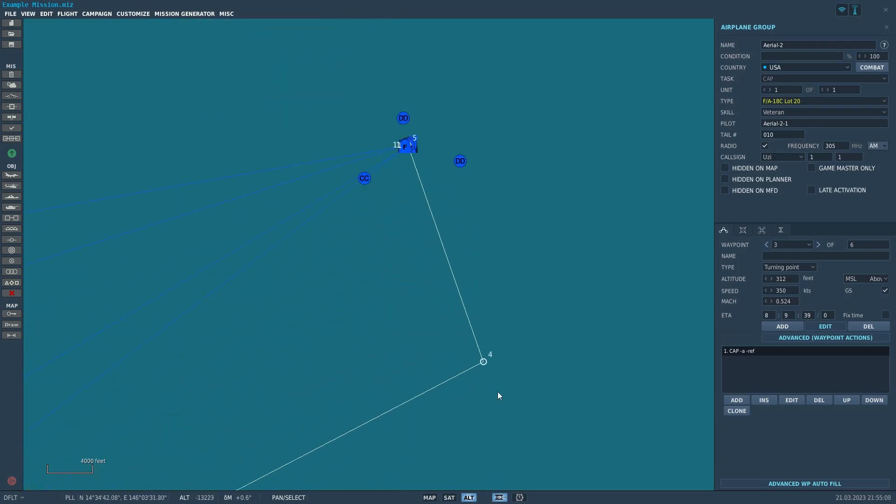
{"action": "left_click_drag", "start_coordinate": [497, 391], "coordinate": [516, 382]}
{"action": "left_click_drag", "start_coordinate": [483, 290], "coordinate": [469, 398]}
{"action": "scroll", "coordinate": [419, 252], "scroll_direction": "up", "scroll_amount": 10}
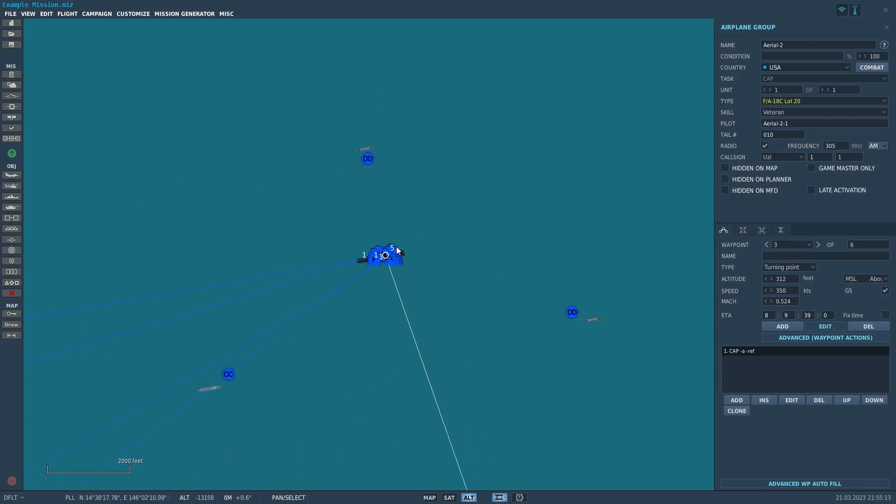
{"action": "scroll", "coordinate": [377, 264], "scroll_direction": "up", "scroll_amount": 3}
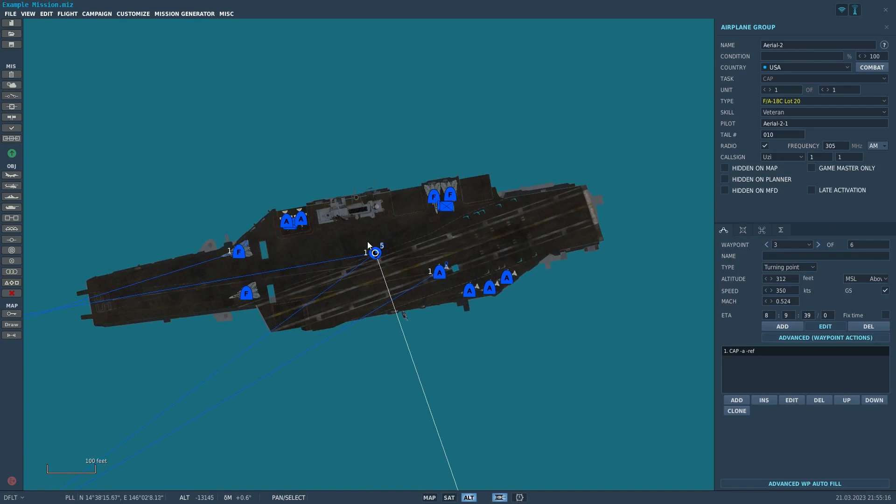
Inspect where the carrier and its escort ships lie relative to Aerial-2's starting point and waypoints 4 and 5.
{"action": "scroll", "coordinate": [409, 335], "scroll_direction": "down", "scroll_amount": 5}
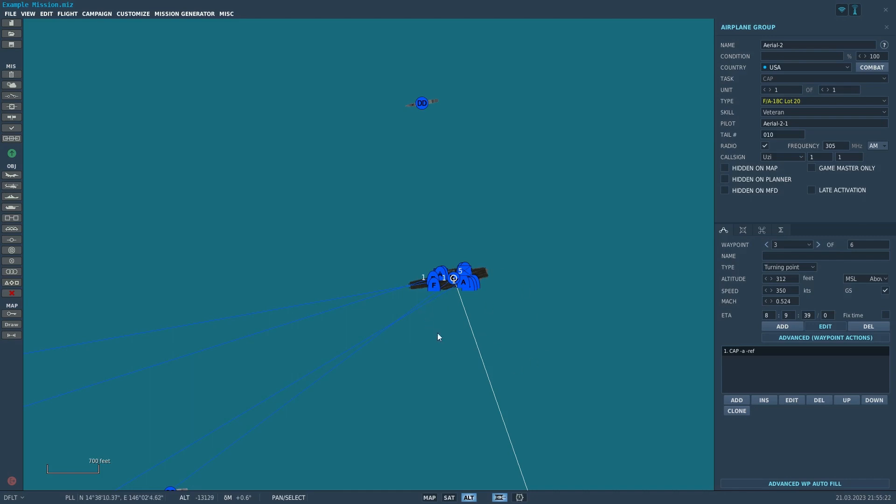
{"action": "left_click_drag", "start_coordinate": [480, 339], "coordinate": [489, 317]}
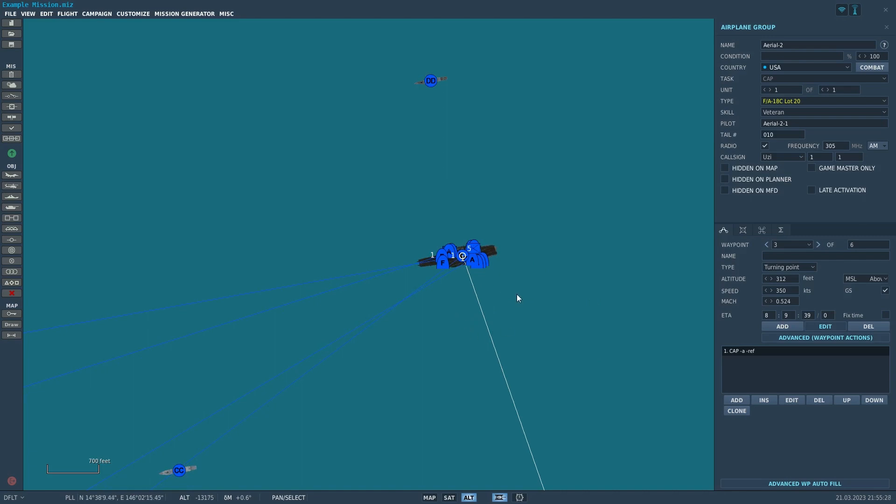
{"action": "scroll", "coordinate": [447, 295], "scroll_direction": "down", "scroll_amount": 8}
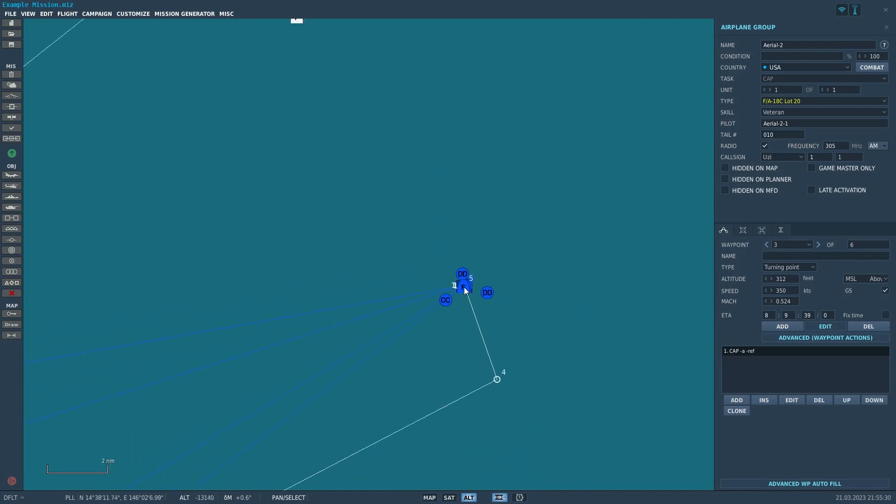
{"action": "scroll", "coordinate": [464, 287], "scroll_direction": "down", "scroll_amount": 2}
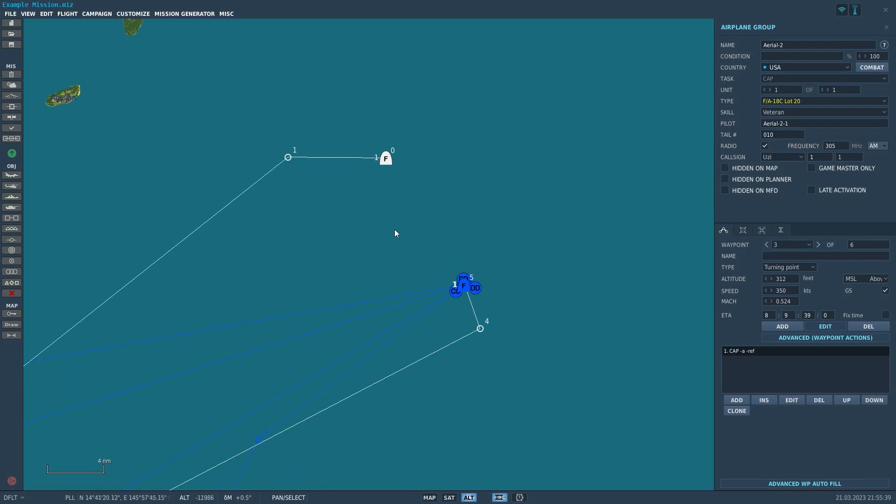
{"action": "left_click_drag", "start_coordinate": [394, 229], "coordinate": [422, 220]}
{"action": "scroll", "coordinate": [404, 275], "scroll_direction": "down", "scroll_amount": 2}
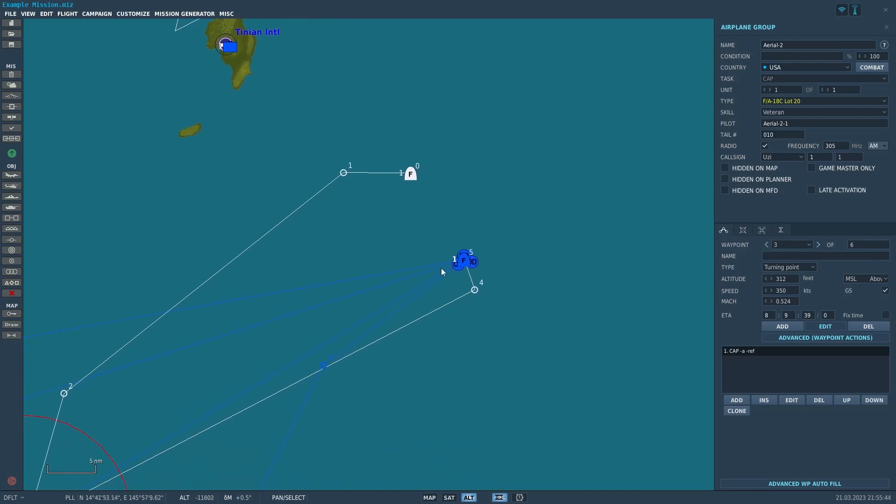
{"action": "scroll", "coordinate": [447, 275], "scroll_direction": "up", "scroll_amount": 10}
{"action": "scroll", "coordinate": [535, 210], "scroll_direction": "up", "scroll_amount": 4}
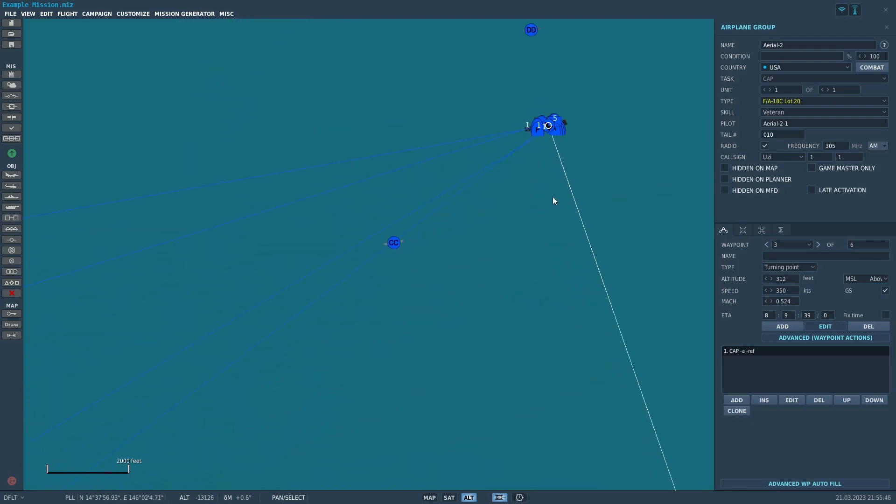
{"action": "left_click_drag", "start_coordinate": [554, 200], "coordinate": [472, 274]}
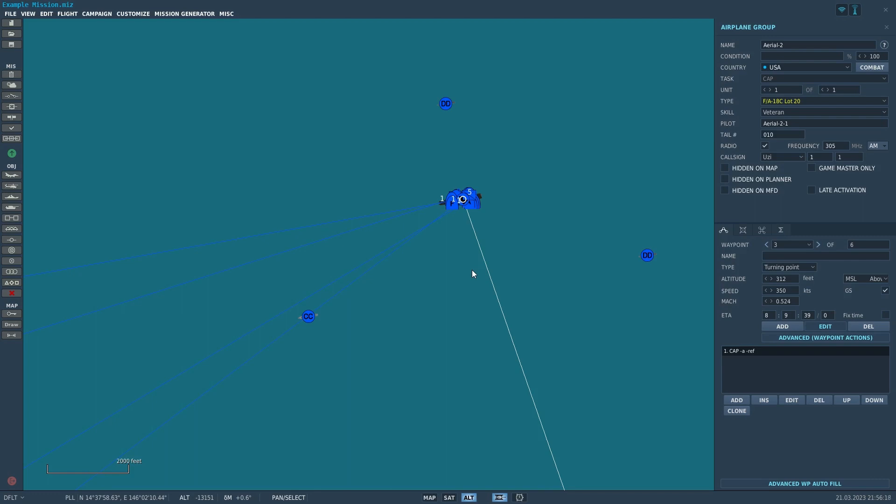
{"action": "scroll", "coordinate": [370, 237], "scroll_direction": "down", "scroll_amount": 10}
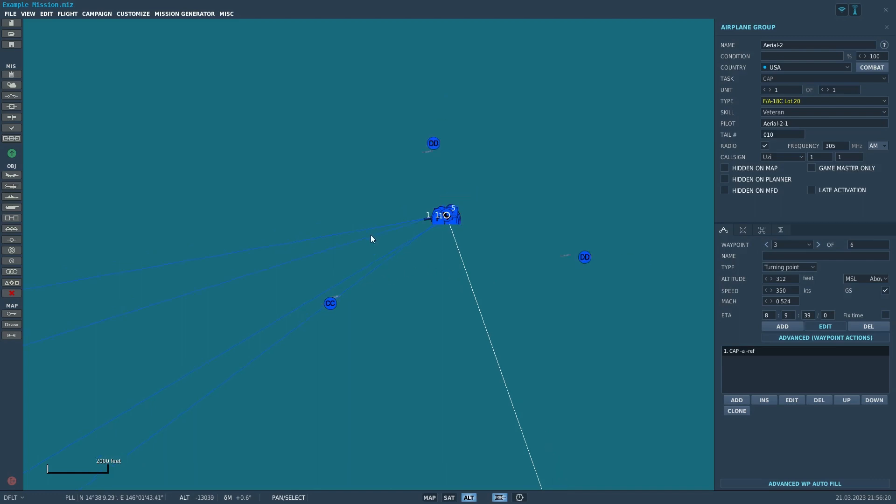
{"action": "scroll", "coordinate": [367, 243], "scroll_direction": "down", "scroll_amount": 2}
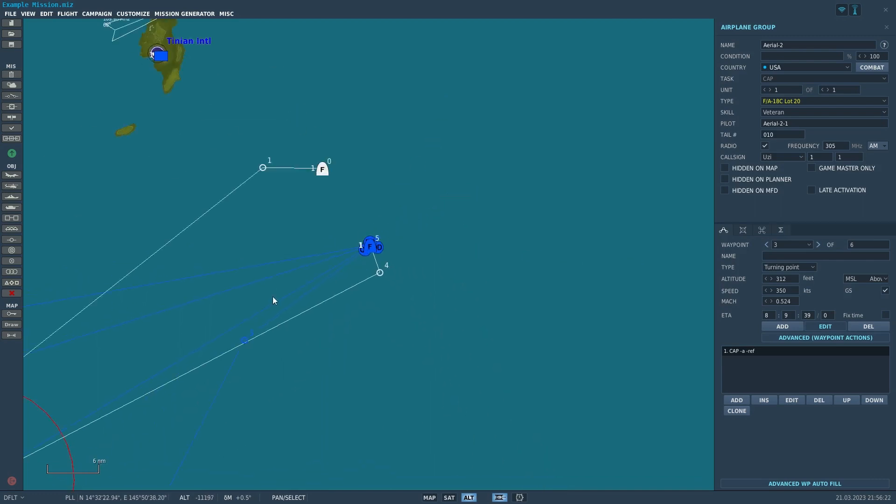
Deselect the flight and inspect the UAM TACAN beacon between the runway ends at Andersen AFB on Guam.
{"action": "left_click", "coordinate": [365, 321]}
{"action": "left_click_drag", "start_coordinate": [340, 320], "coordinate": [553, 247]}
{"action": "scroll", "coordinate": [483, 292], "scroll_direction": "down", "scroll_amount": 2}
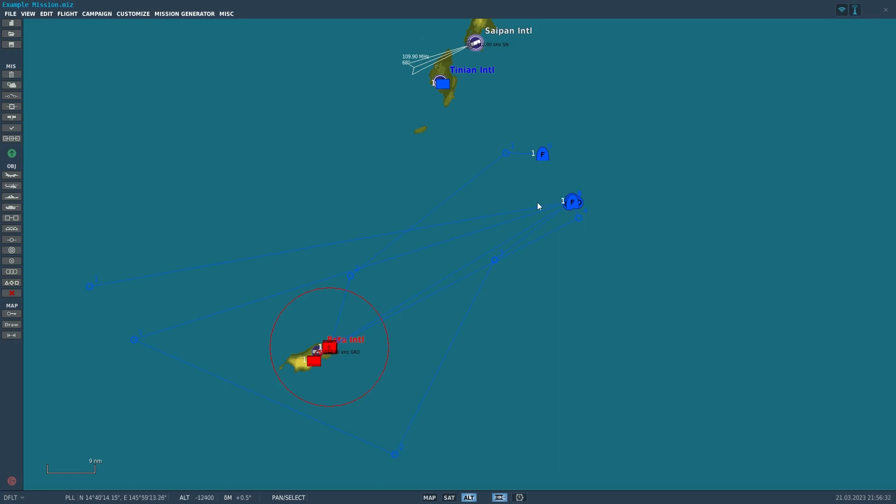
{"action": "left_click_drag", "start_coordinate": [564, 272], "coordinate": [574, 243]}
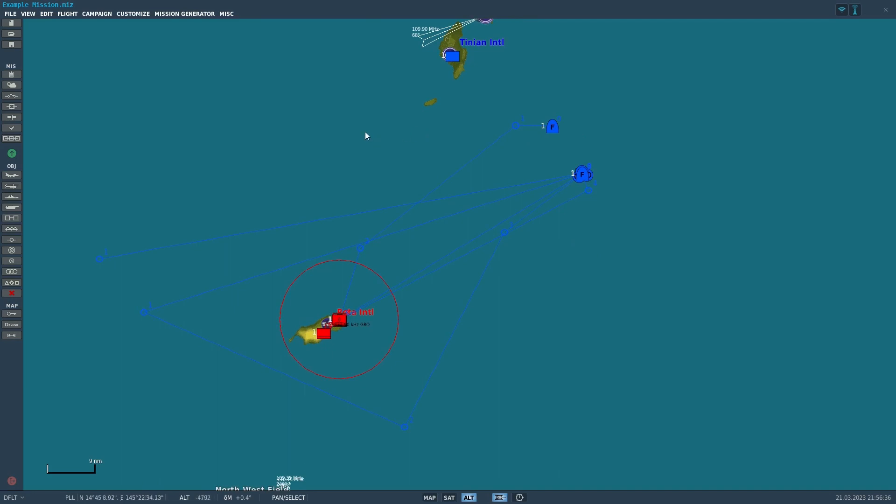
{"action": "scroll", "coordinate": [328, 260], "scroll_direction": "down", "scroll_amount": 5}
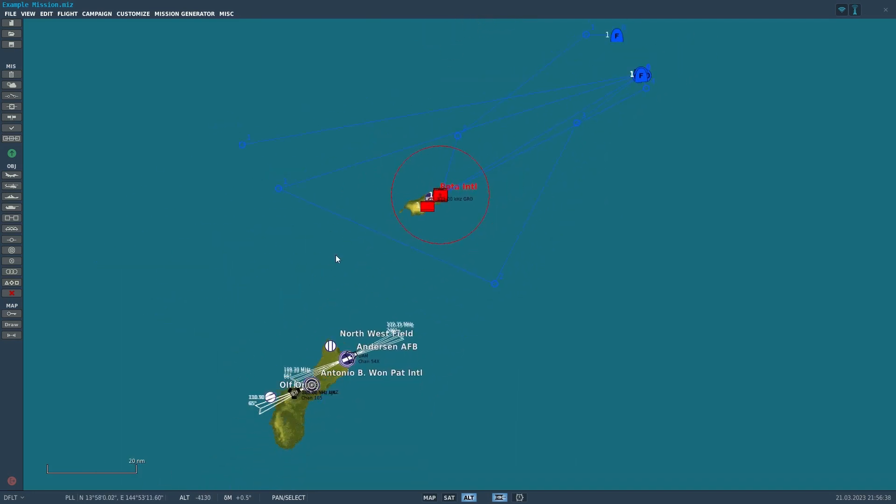
{"action": "left_click_drag", "start_coordinate": [335, 255], "coordinate": [395, 207]}
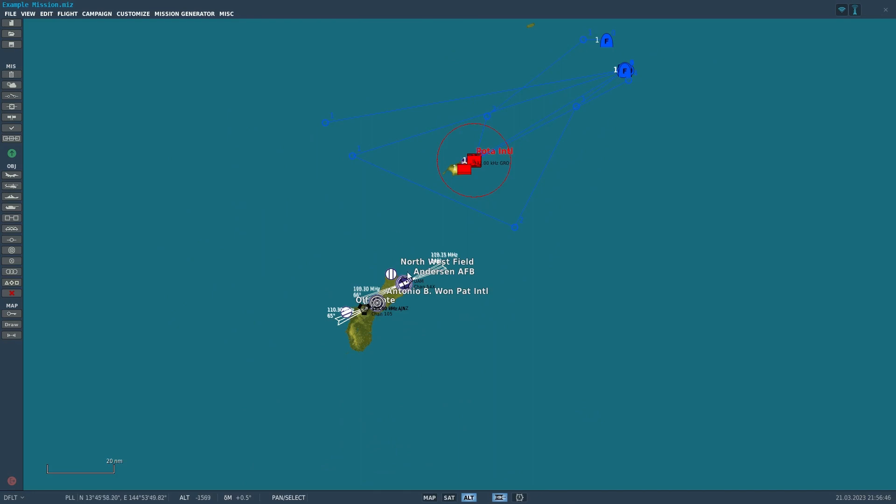
{"action": "scroll", "coordinate": [405, 285], "scroll_direction": "up", "scroll_amount": 5}
{"action": "left_click_drag", "start_coordinate": [340, 368], "coordinate": [409, 304]}
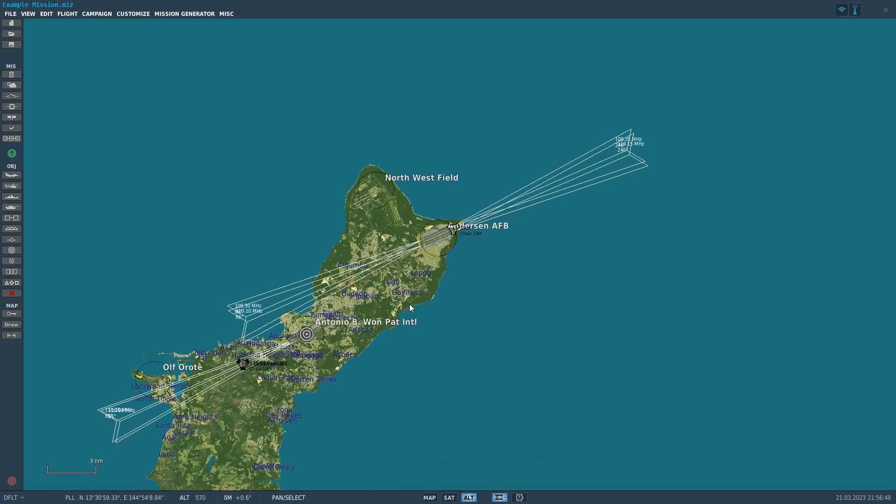
{"action": "scroll", "coordinate": [461, 221], "scroll_direction": "up", "scroll_amount": 3}
{"action": "scroll", "coordinate": [460, 227], "scroll_direction": "up", "scroll_amount": 6}
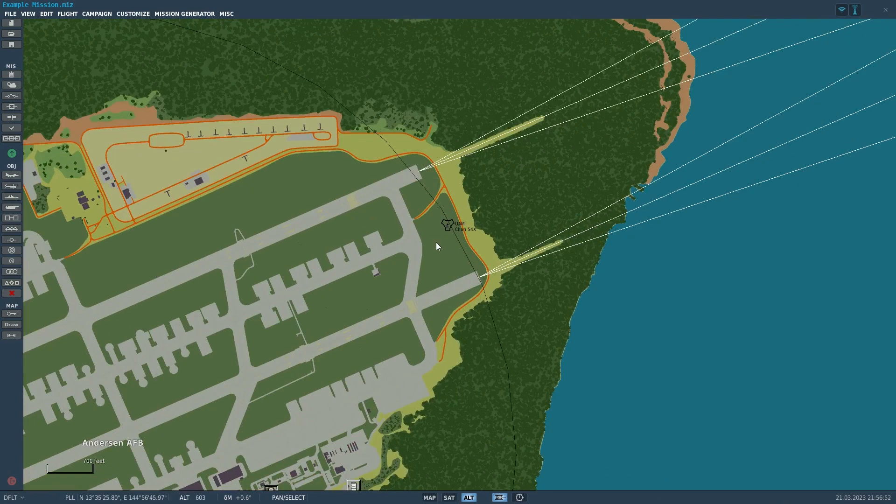
{"action": "scroll", "coordinate": [436, 243], "scroll_direction": "up", "scroll_amount": 3}
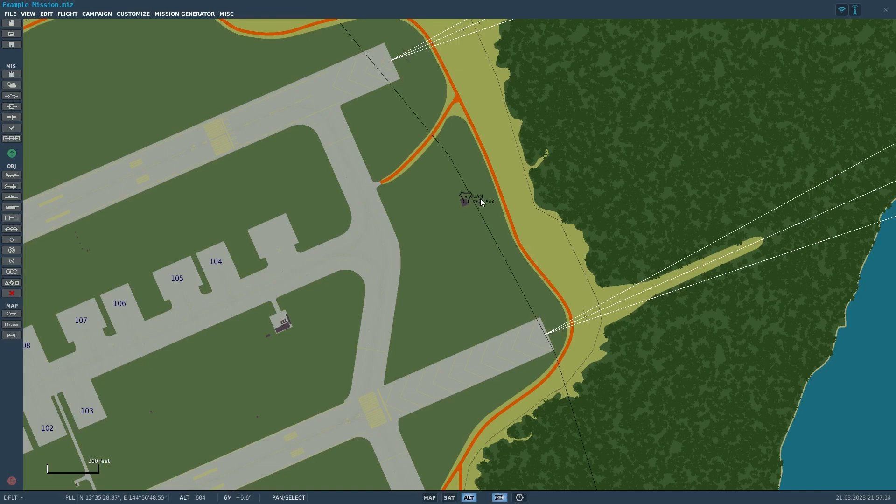
Inspect the UNZ beacon and its channel in the hills southwest of Antonio B. Won Pat Intl on Guam.
{"action": "scroll", "coordinate": [402, 207], "scroll_direction": "down", "scroll_amount": 10}
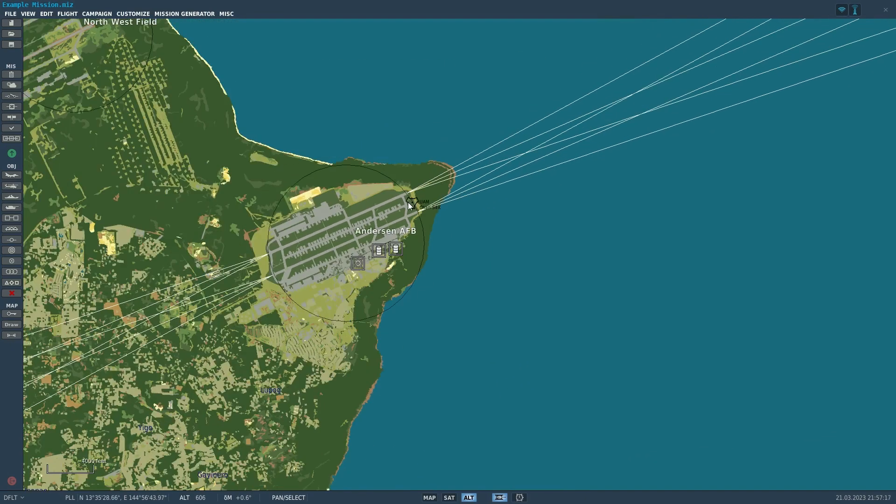
{"action": "scroll", "coordinate": [408, 202], "scroll_direction": "down", "scroll_amount": 2}
{"action": "left_click_drag", "start_coordinate": [468, 212], "coordinate": [545, 167]}
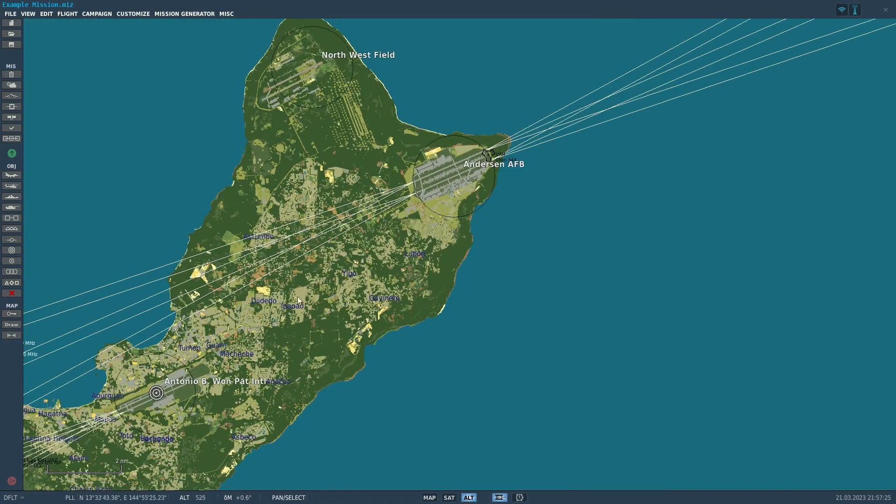
{"action": "left_click_drag", "start_coordinate": [235, 374], "coordinate": [530, 187]}
{"action": "left_click_drag", "start_coordinate": [399, 282], "coordinate": [495, 224]}
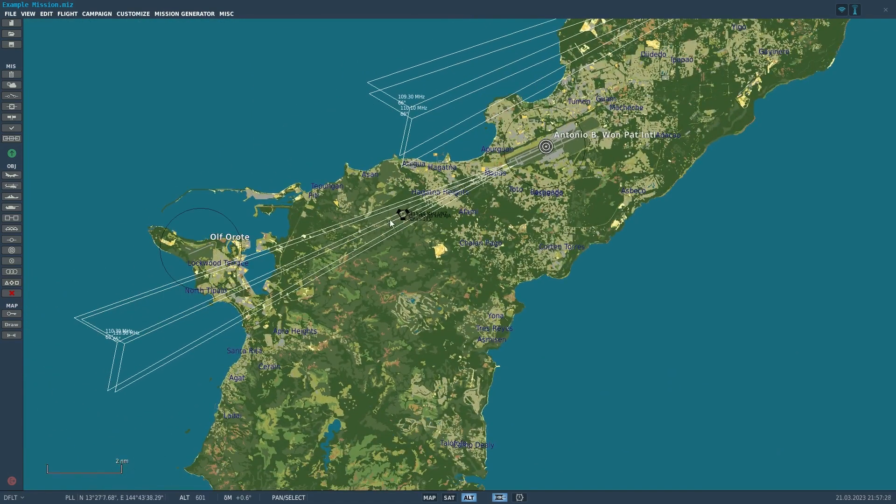
{"action": "scroll", "coordinate": [410, 208], "scroll_direction": "up", "scroll_amount": 10}
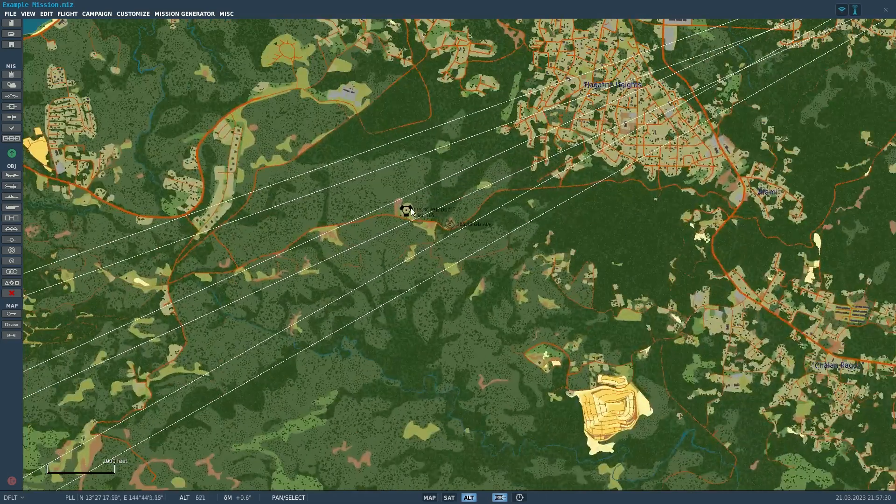
{"action": "scroll", "coordinate": [399, 216], "scroll_direction": "up", "scroll_amount": 4}
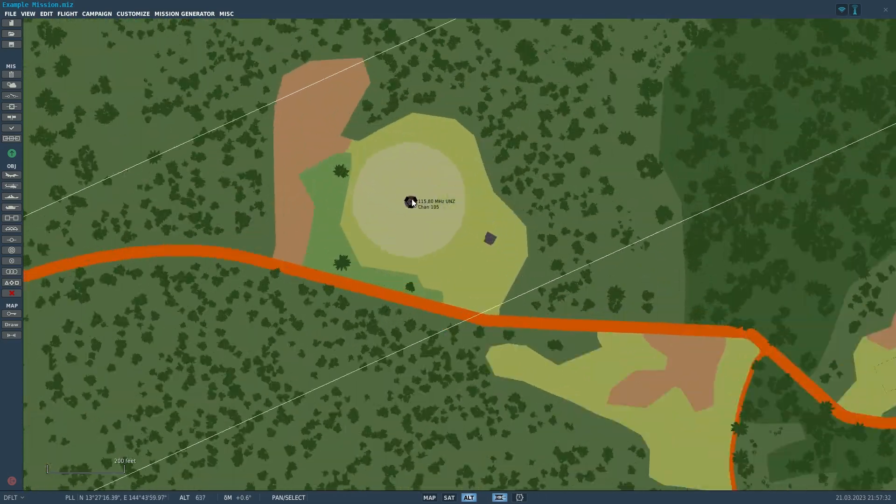
{"action": "right_click", "coordinate": [412, 199]}
Select the carrier UFS Saint Ark in Naval-1 and review the TACAN action at its starting waypoint.
{"action": "scroll", "coordinate": [370, 225], "scroll_direction": "down", "scroll_amount": 7}
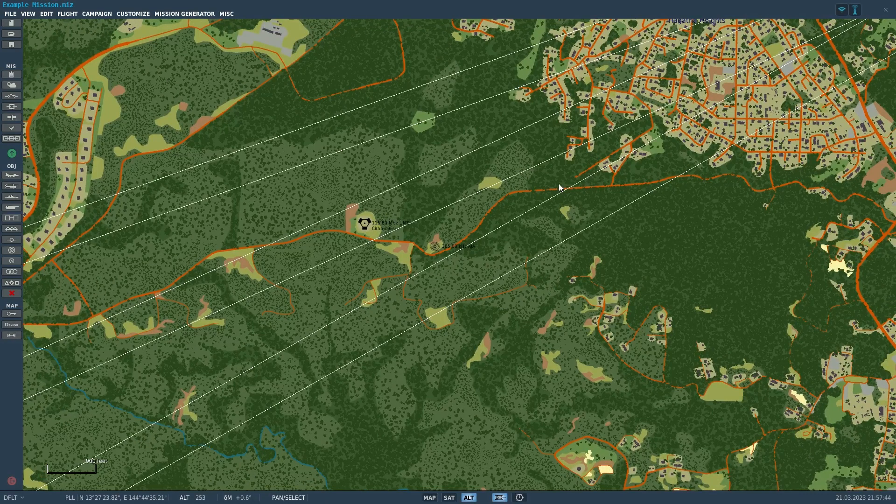
{"action": "scroll", "coordinate": [579, 196], "scroll_direction": "down", "scroll_amount": 6}
{"action": "scroll", "coordinate": [351, 311], "scroll_direction": "down", "scroll_amount": 6}
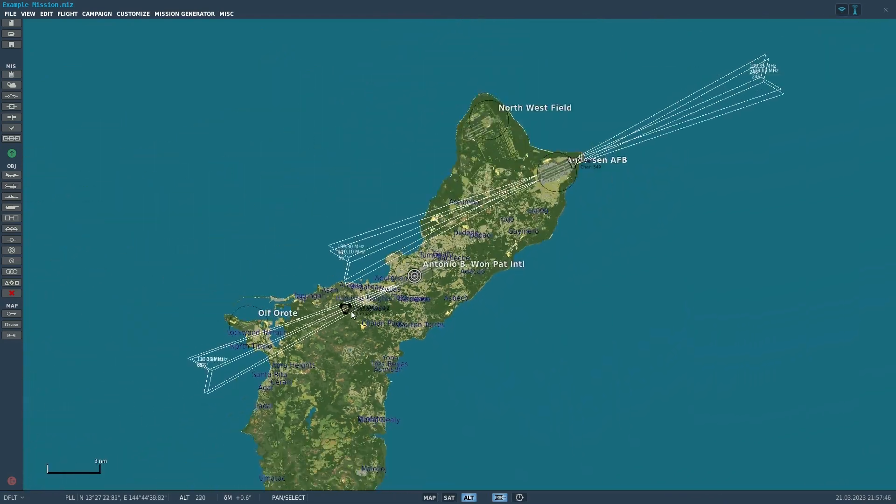
{"action": "left_click_drag", "start_coordinate": [651, 25], "coordinate": [442, 247]}
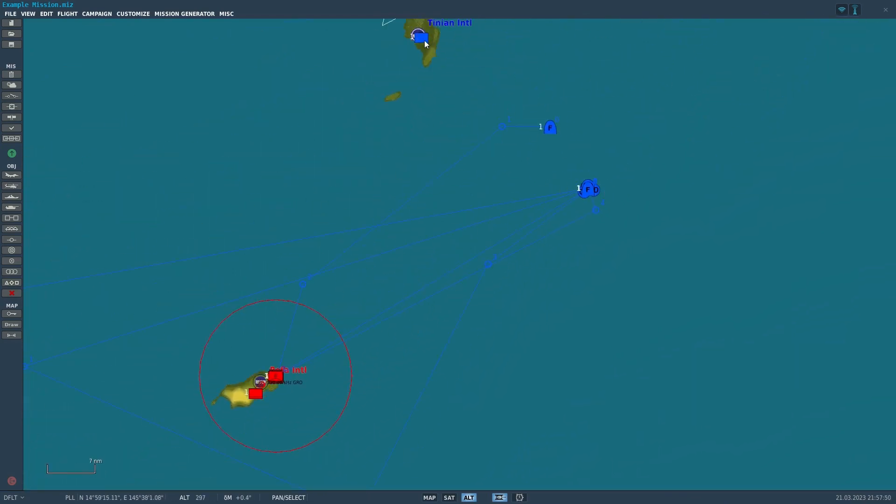
{"action": "scroll", "coordinate": [591, 193], "scroll_direction": "up", "scroll_amount": 9}
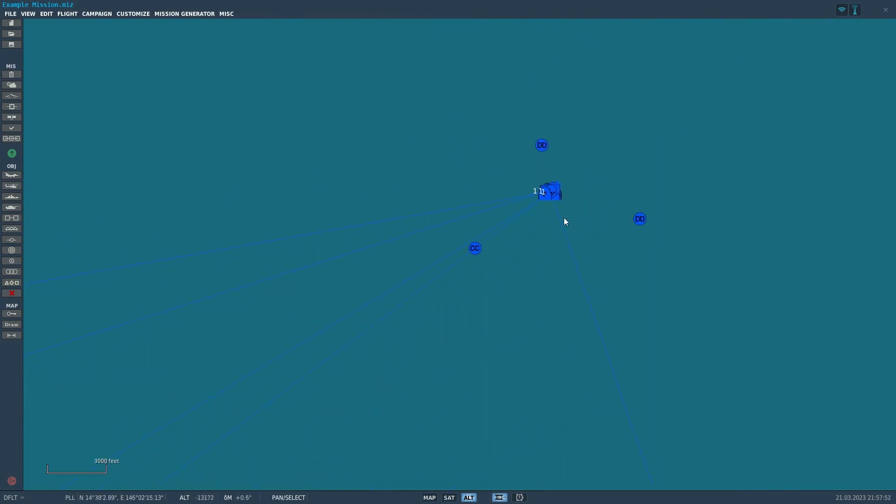
{"action": "scroll", "coordinate": [555, 182], "scroll_direction": "up", "scroll_amount": 10}
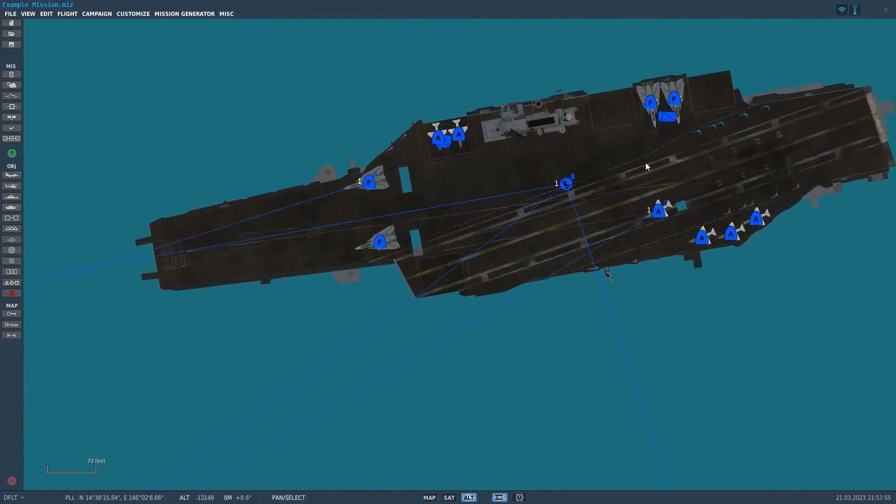
{"action": "left_click_drag", "start_coordinate": [575, 180], "coordinate": [498, 241]}
{"action": "scroll", "coordinate": [498, 241], "scroll_direction": "up", "scroll_amount": 2}
{"action": "left_click", "coordinate": [483, 255]}
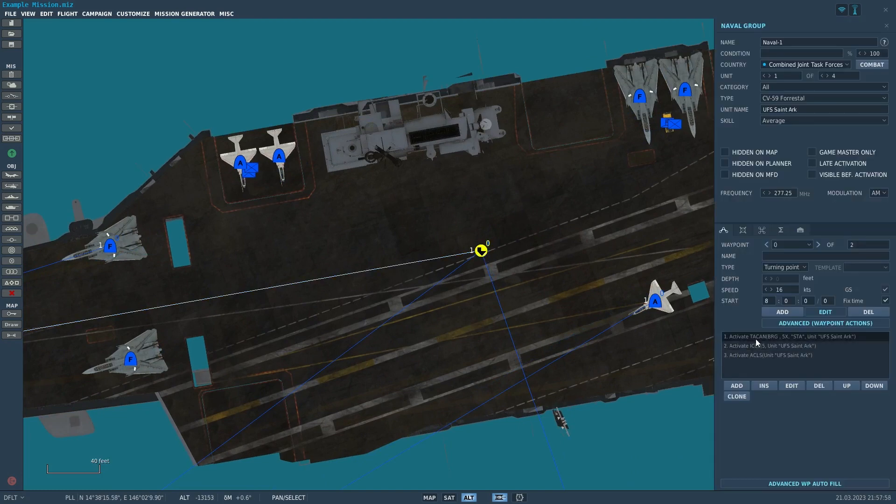
{"action": "left_click", "coordinate": [693, 321]}
{"action": "left_click", "coordinate": [482, 251]}
Check the airport details and runway area of Tinian Intl for an available navigation beacon.
{"action": "scroll", "coordinate": [532, 201], "scroll_direction": "down", "scroll_amount": 8}
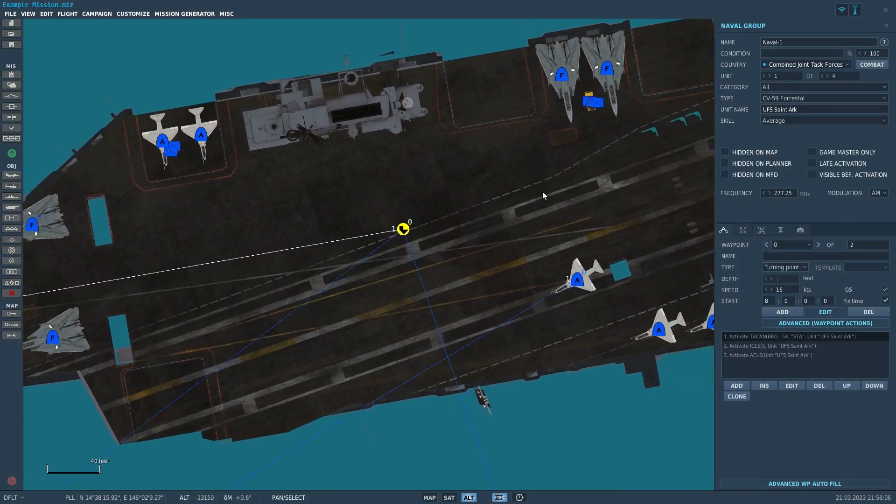
{"action": "scroll", "coordinate": [512, 232], "scroll_direction": "down", "scroll_amount": 1}
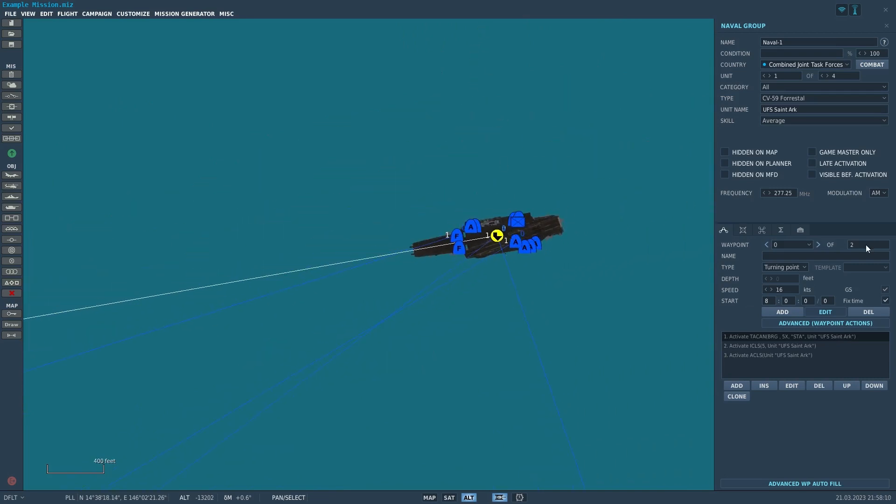
{"action": "scroll", "coordinate": [496, 158], "scroll_direction": "down", "scroll_amount": 9}
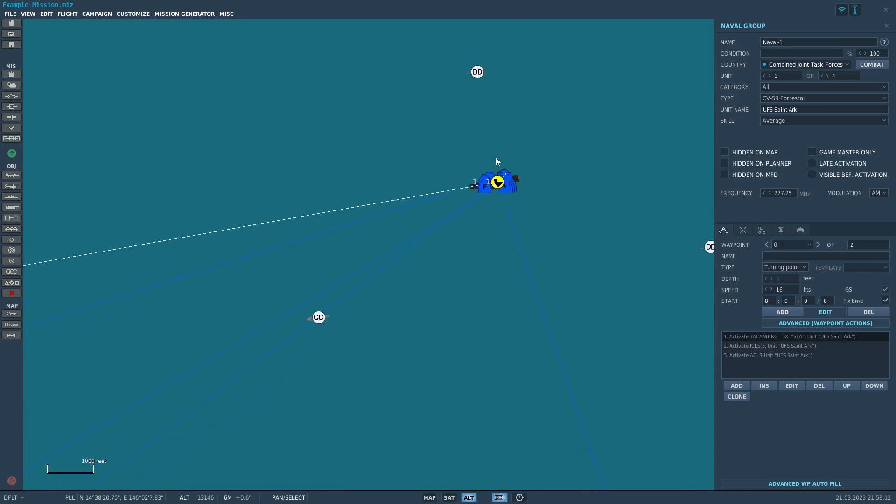
{"action": "left_click_drag", "start_coordinate": [503, 156], "coordinate": [486, 387]}
{"action": "scroll", "coordinate": [485, 387], "scroll_direction": "down", "scroll_amount": 8}
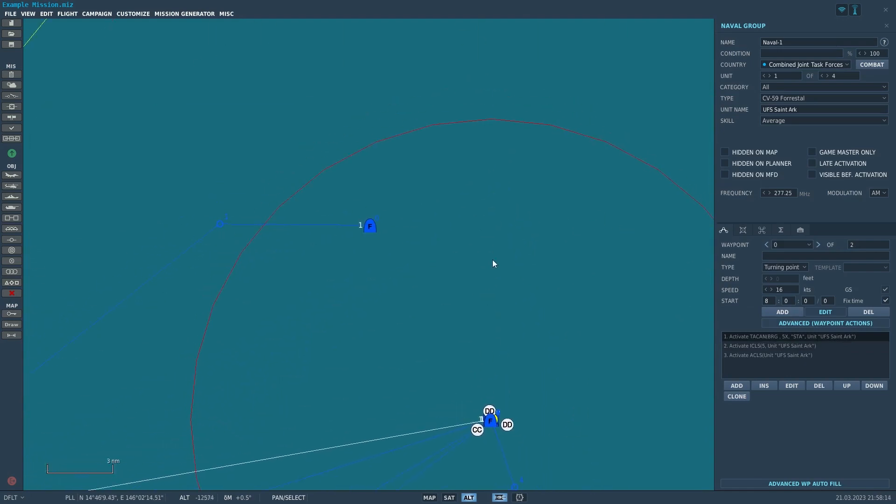
{"action": "left_click_drag", "start_coordinate": [216, 396], "coordinate": [436, 292]}
{"action": "scroll", "coordinate": [397, 278], "scroll_direction": "up", "scroll_amount": 4}
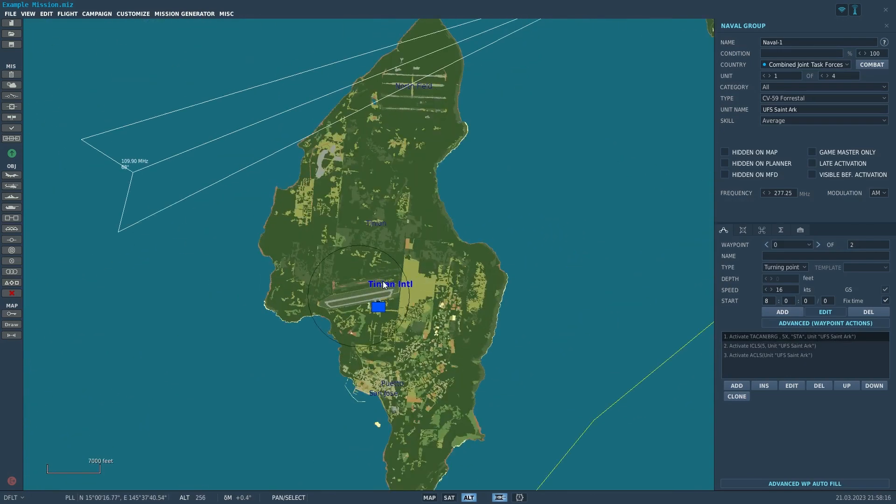
{"action": "left_click", "coordinate": [368, 330]}
{"action": "scroll", "coordinate": [392, 282], "scroll_direction": "up", "scroll_amount": 2}
{"action": "scroll", "coordinate": [392, 282], "scroll_direction": "up", "scroll_amount": 3}
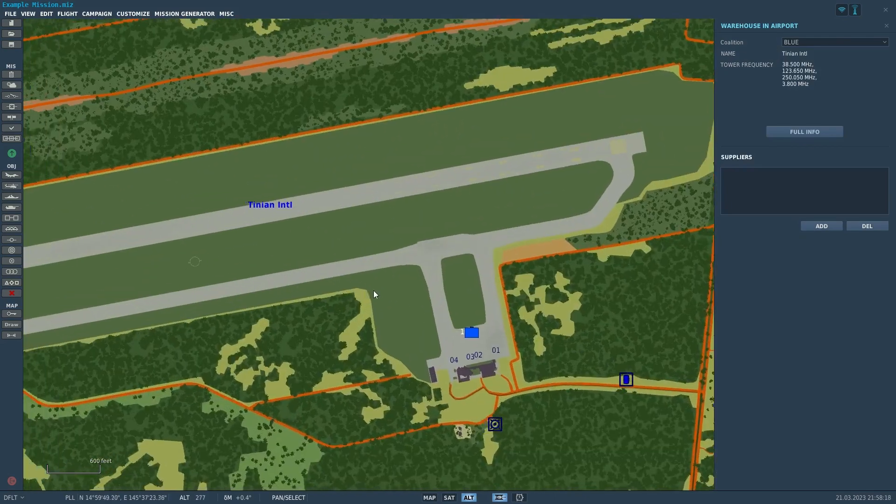
{"action": "scroll", "coordinate": [373, 291], "scroll_direction": "down", "scroll_amount": 2}
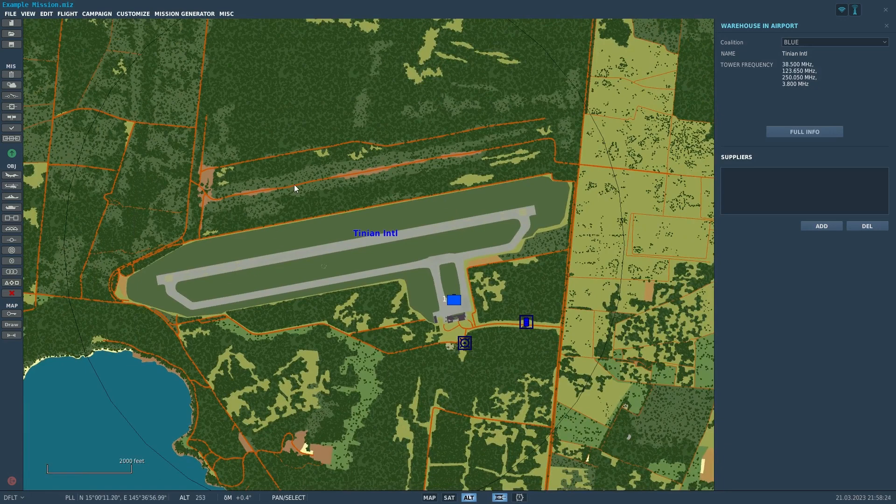
Select Ground-2 on the Tinian Intl apron and examine its portable TACAN beacon type and waypoint action.
{"action": "left_click", "coordinate": [456, 302]}
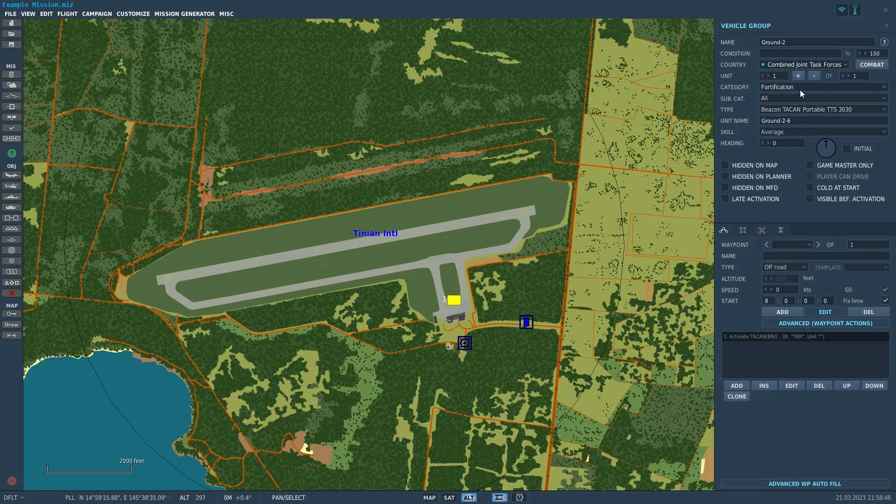
{"action": "scroll", "coordinate": [455, 301], "scroll_direction": "up", "scroll_amount": 10}
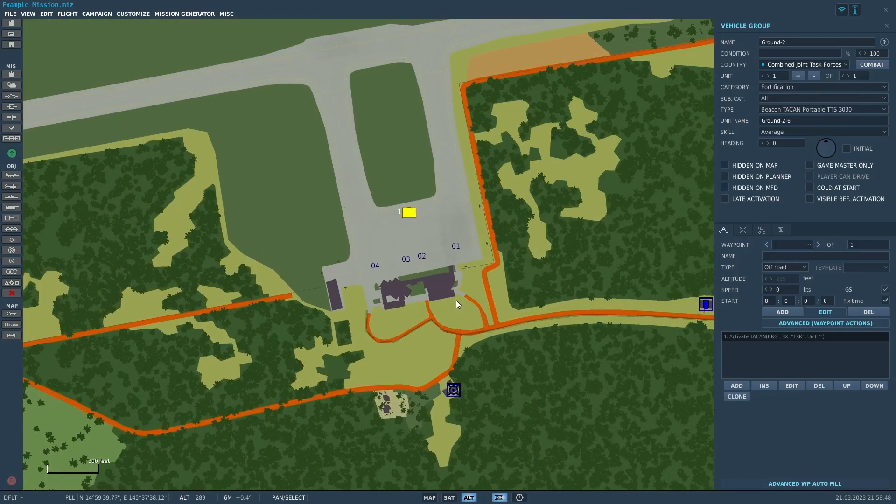
{"action": "scroll", "coordinate": [456, 232], "scroll_direction": "up", "scroll_amount": 6}
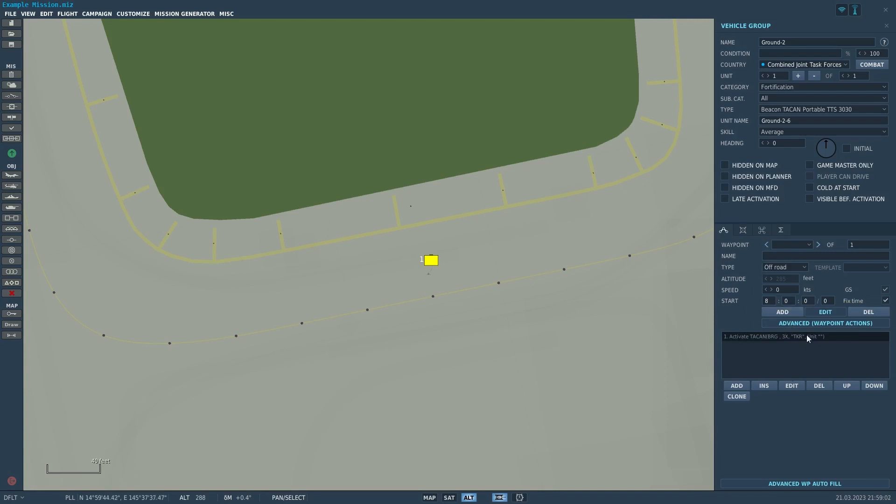
Replace Ground-2's existing waypoint action with a new Perform Command action set to Activate TACAN.
{"action": "left_click", "coordinate": [819, 385]}
{"action": "left_click", "coordinate": [736, 388]}
{"action": "left_click", "coordinate": [632, 223]}
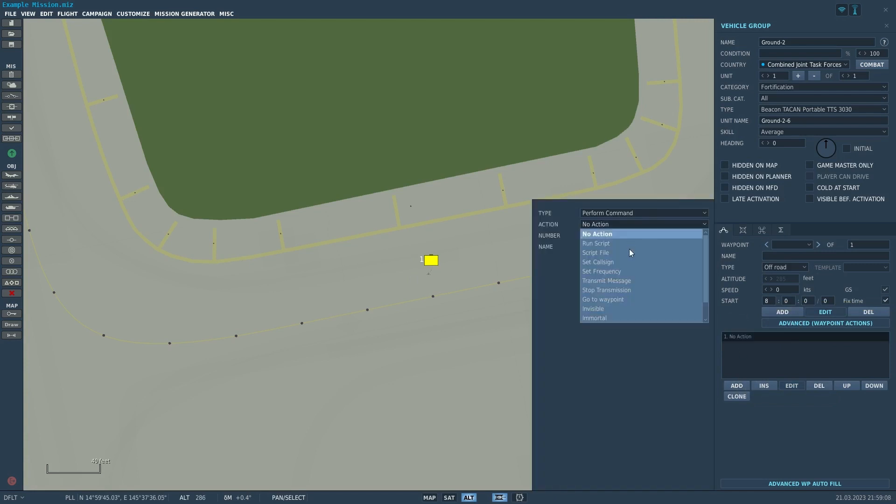
{"action": "scroll", "coordinate": [635, 266], "scroll_direction": "down", "scroll_amount": 1}
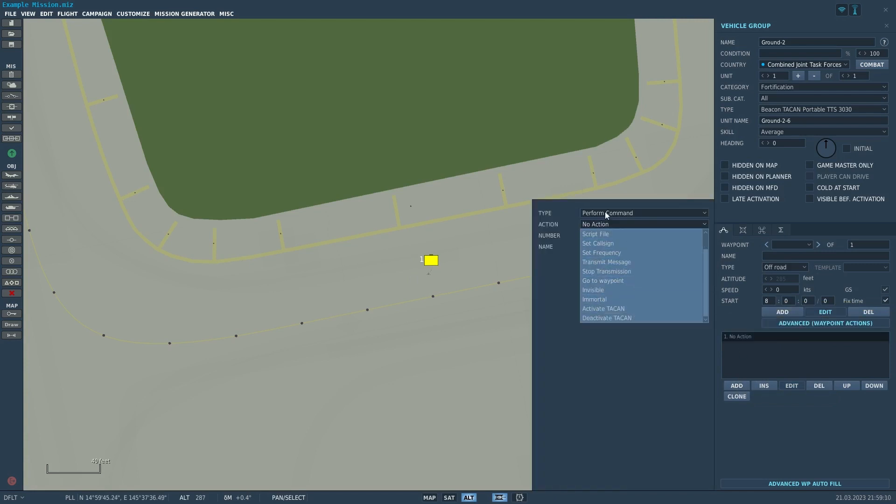
{"action": "left_click", "coordinate": [625, 309]}
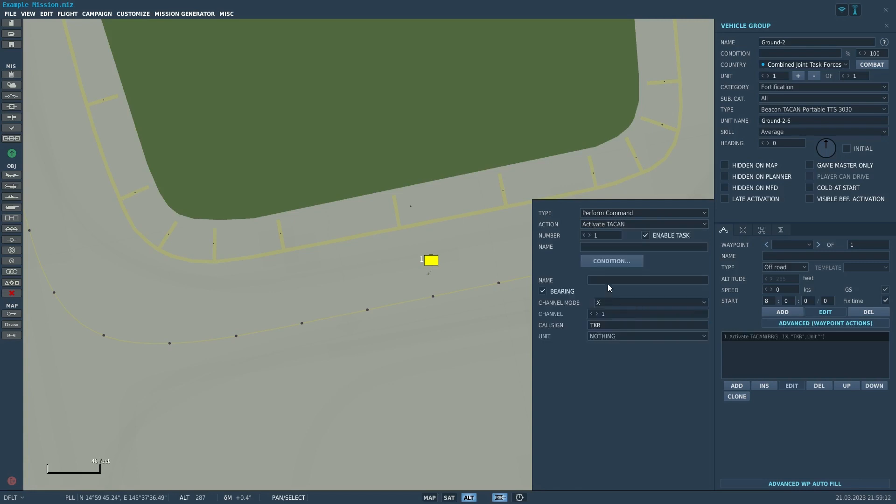
Set the TACAN action's name and callsign to AB and keep the channel mode at X.
{"action": "type", "text": "A"}
{"action": "type", "text": "BAB"}
{"action": "left_click", "coordinate": [612, 303]}
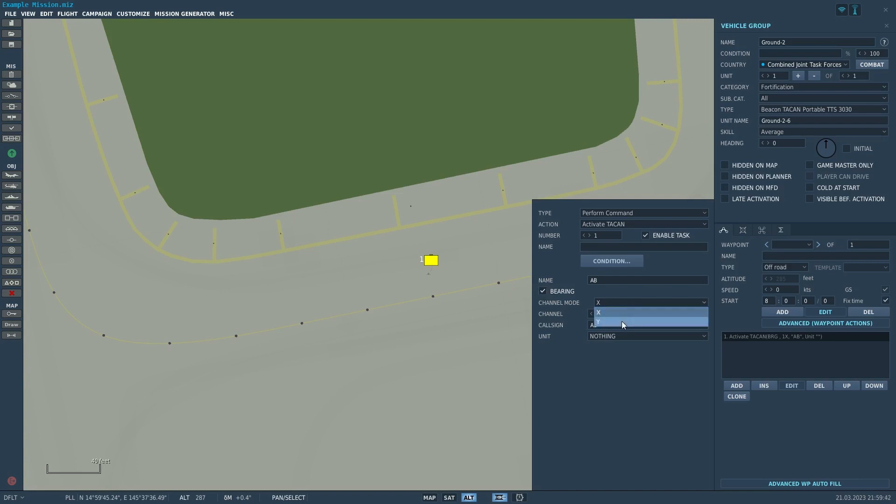
{"action": "left_click", "coordinate": [625, 313]}
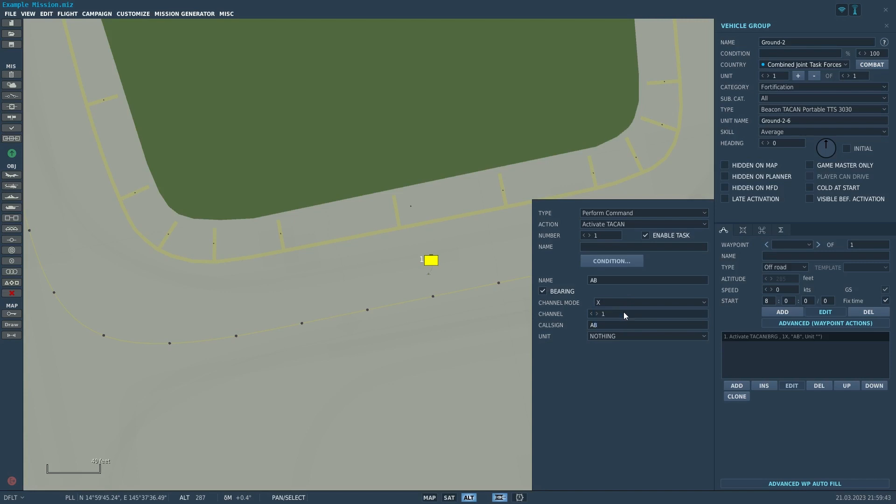
Adjust the TACAN channel by one step, assign the action to the beacon unit, and deselect the group.
{"action": "left_click", "coordinate": [597, 314]}
{"action": "left_click", "coordinate": [617, 336]}
{"action": "left_click", "coordinate": [618, 355]}
{"action": "left_click", "coordinate": [466, 136]}
Return to the carrier UFS Saint Ark and review its TACAN, ICLS and ACLS activation actions.
{"action": "scroll", "coordinate": [433, 191], "scroll_direction": "down", "scroll_amount": 10}
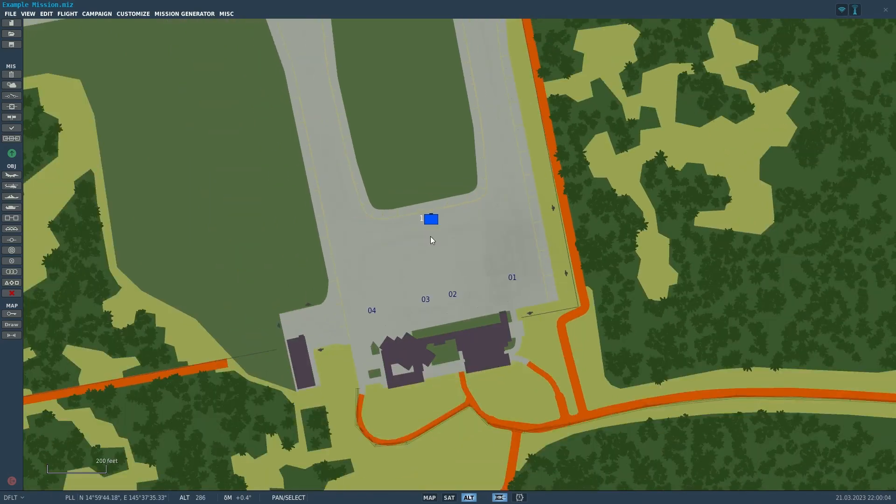
{"action": "scroll", "coordinate": [432, 240], "scroll_direction": "down", "scroll_amount": 10}
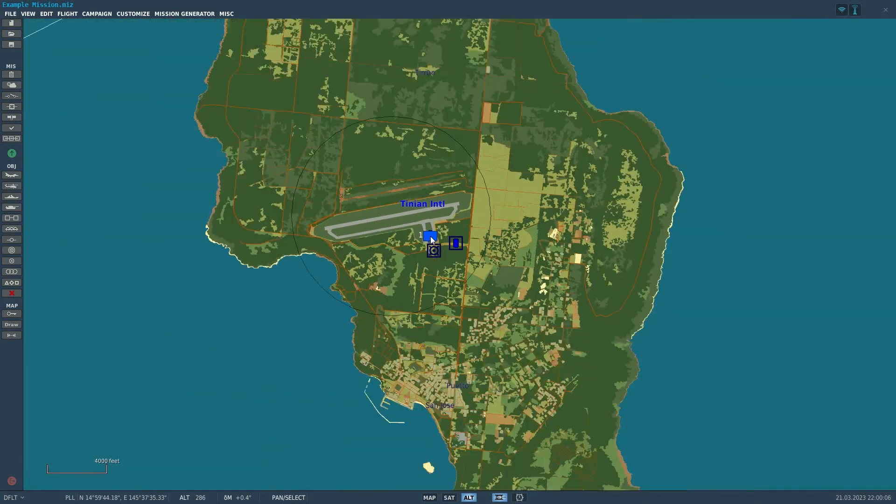
{"action": "scroll", "coordinate": [431, 239], "scroll_direction": "down", "scroll_amount": 8}
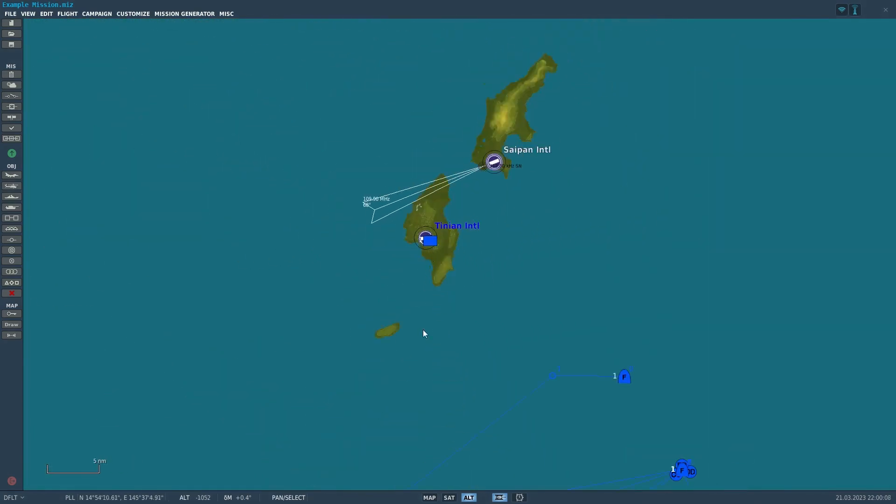
{"action": "scroll", "coordinate": [417, 200], "scroll_direction": "down", "scroll_amount": 3}
{"action": "scroll", "coordinate": [515, 216], "scroll_direction": "up", "scroll_amount": 8}
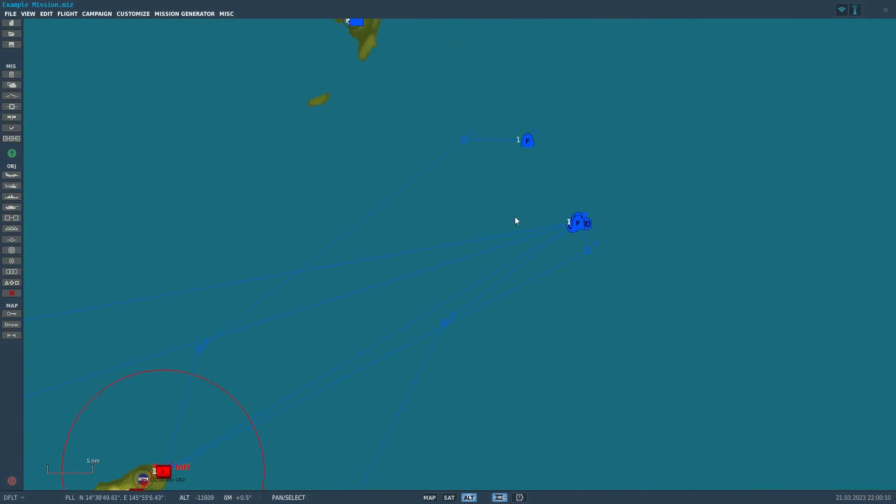
{"action": "scroll", "coordinate": [600, 201], "scroll_direction": "up", "scroll_amount": 15}
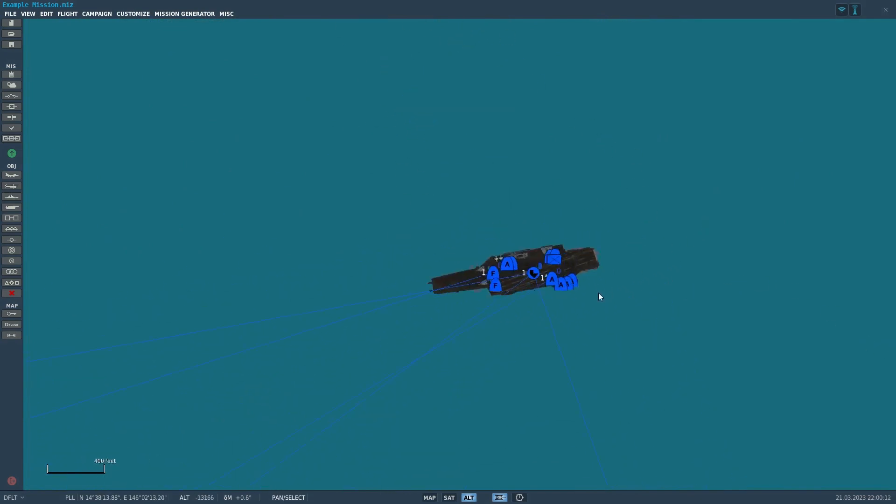
{"action": "scroll", "coordinate": [533, 274], "scroll_direction": "up", "scroll_amount": 3}
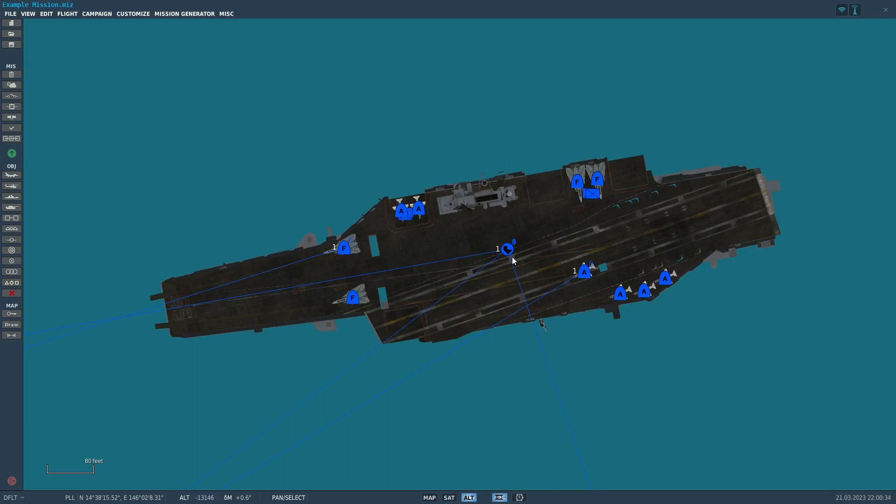
{"action": "scroll", "coordinate": [512, 257], "scroll_direction": "up", "scroll_amount": 3}
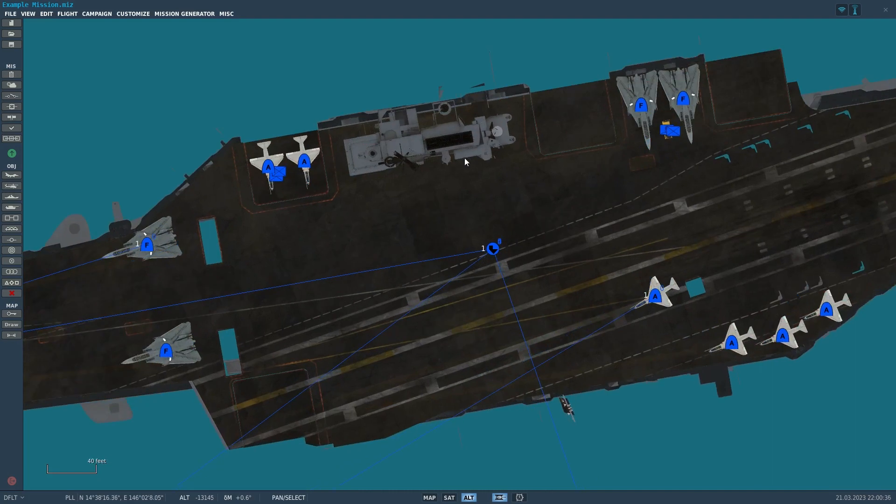
{"action": "left_click", "coordinate": [492, 250]}
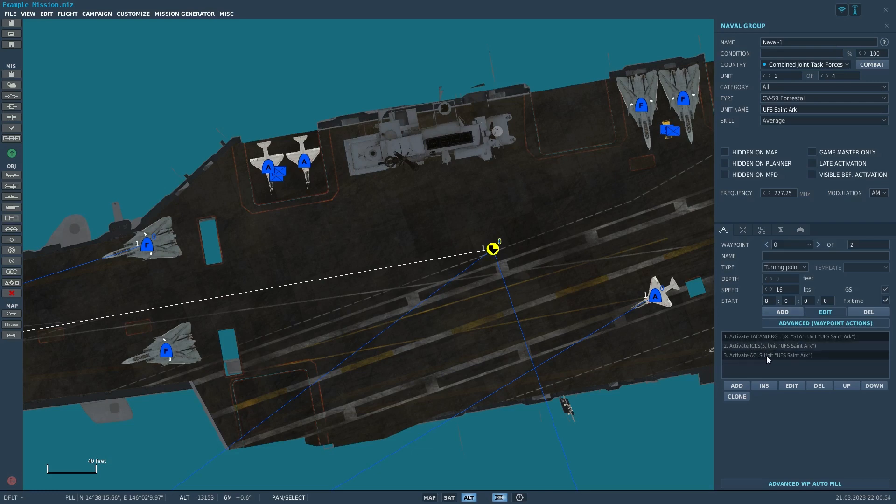
{"action": "scroll", "coordinate": [519, 240], "scroll_direction": "down", "scroll_amount": 1}
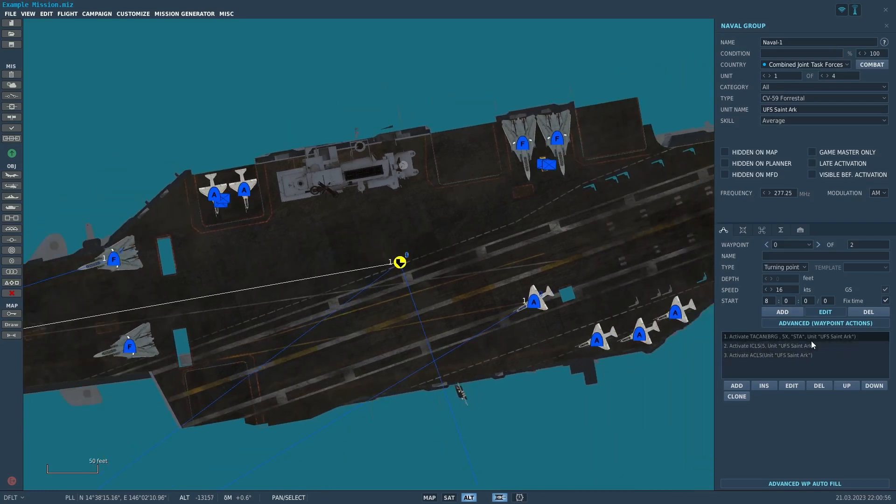
Review the carrier's Activate ICLS action, trying other channels and restoring channel 5, and check its Activate ACLS action.
{"action": "left_click", "coordinate": [811, 345]}
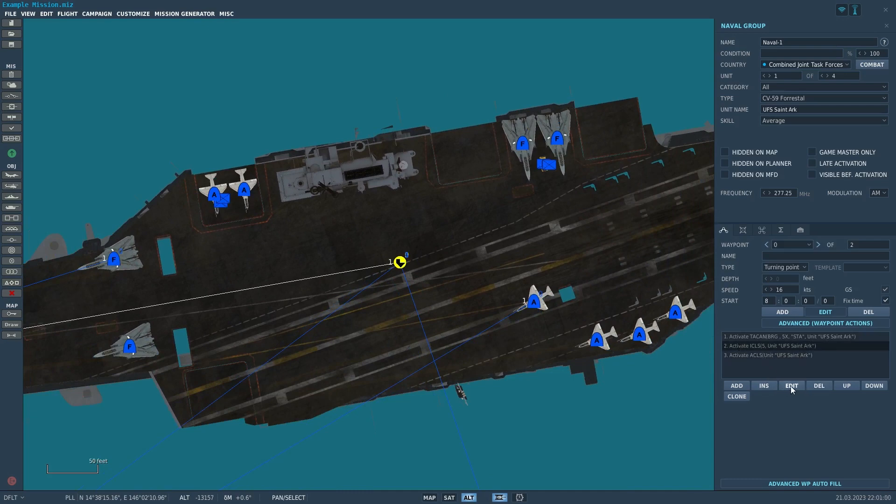
{"action": "left_click", "coordinate": [791, 386]}
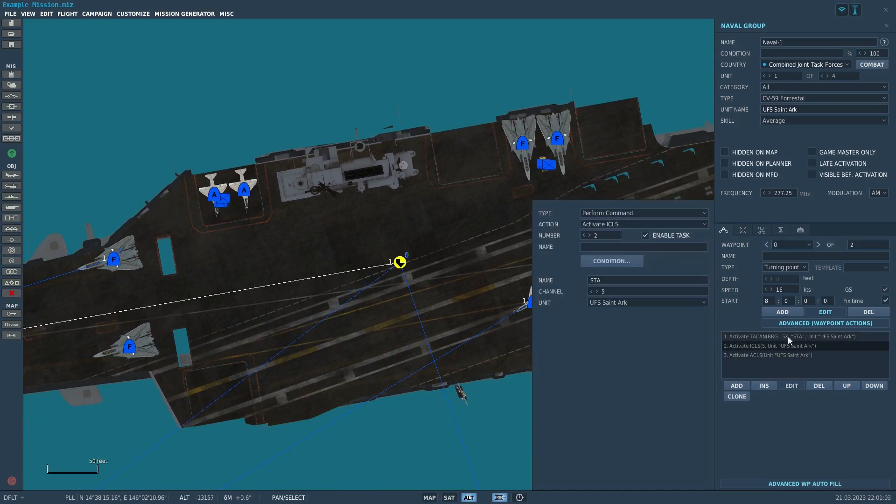
{"action": "left_click", "coordinate": [596, 292]}
{"action": "left_click", "coordinate": [596, 292]}
{"action": "left_click", "coordinate": [596, 291]}
{"action": "left_click", "coordinate": [591, 291]}
{"action": "left_click", "coordinate": [591, 291]}
{"action": "left_click", "coordinate": [591, 291]}
{"action": "left_click", "coordinate": [776, 354]}
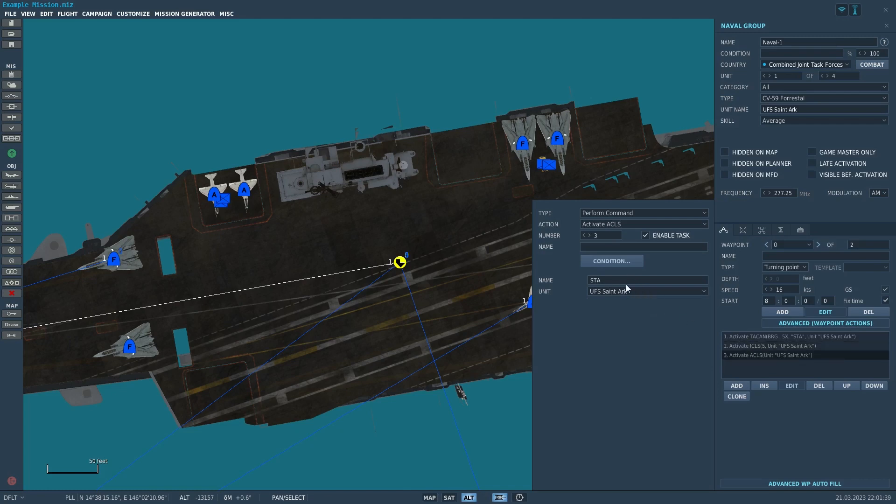
{"action": "left_click", "coordinate": [428, 427]}
Examine the instrument landing beam at Saipan Intl, from the runway to its frequency and heading label.
{"action": "scroll", "coordinate": [429, 426], "scroll_direction": "down", "scroll_amount": 6}
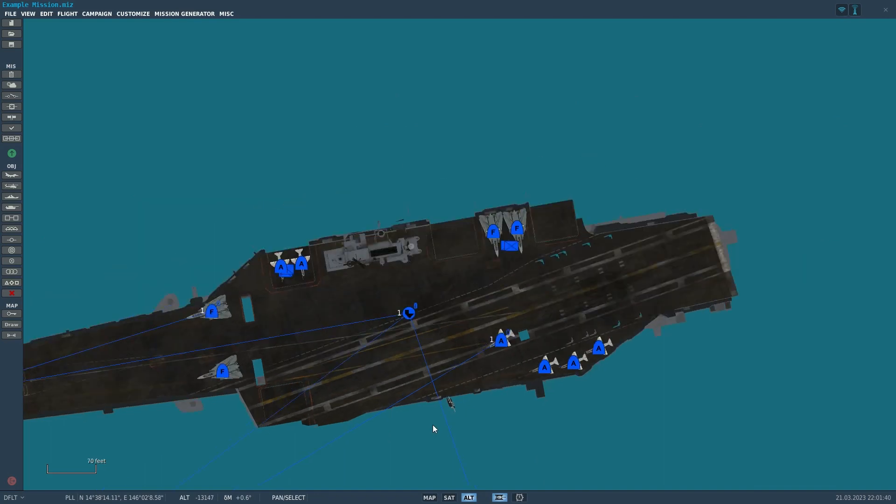
{"action": "scroll", "coordinate": [434, 426], "scroll_direction": "down", "scroll_amount": 5}
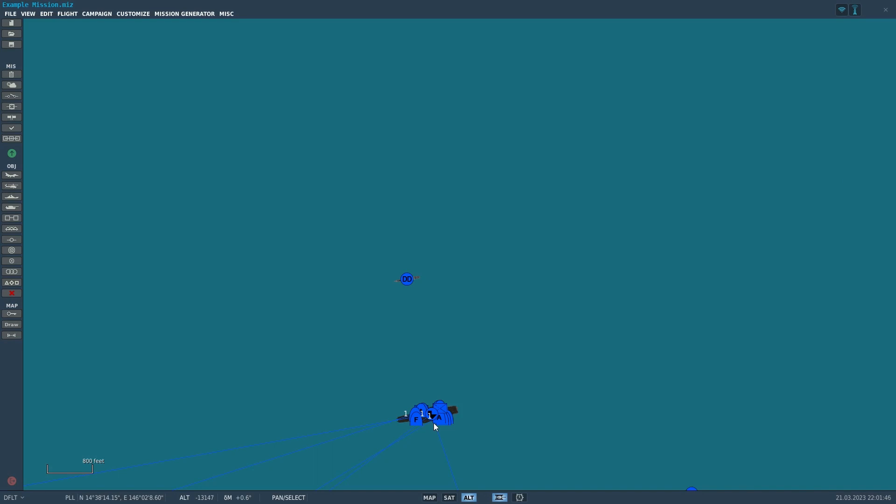
{"action": "scroll", "coordinate": [433, 423], "scroll_direction": "down", "scroll_amount": 12}
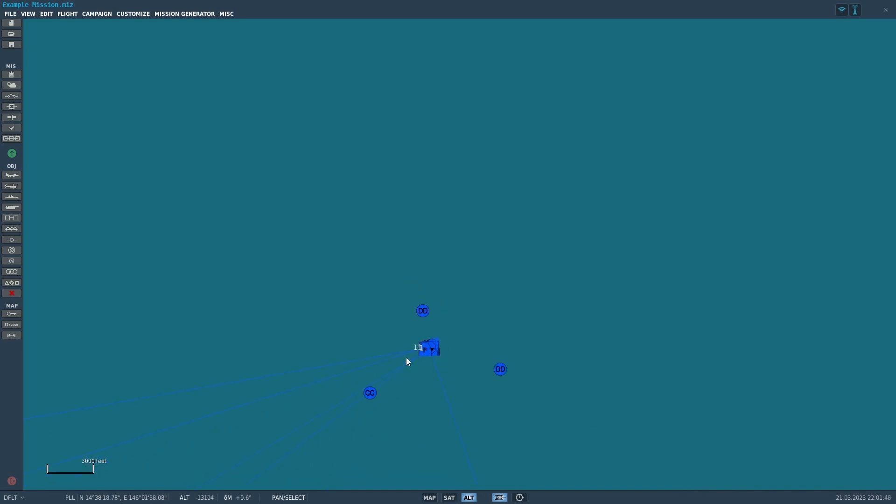
{"action": "scroll", "coordinate": [408, 349], "scroll_direction": "down", "scroll_amount": 2}
{"action": "left_click_drag", "start_coordinate": [300, 287], "coordinate": [450, 347]}
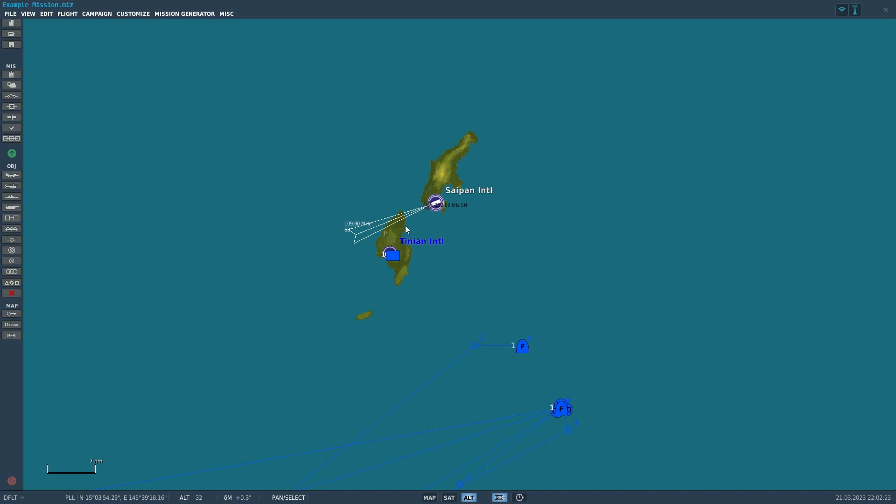
{"action": "scroll", "coordinate": [415, 207], "scroll_direction": "up", "scroll_amount": 5}
{"action": "left_click_drag", "start_coordinate": [360, 216], "coordinate": [410, 244]}
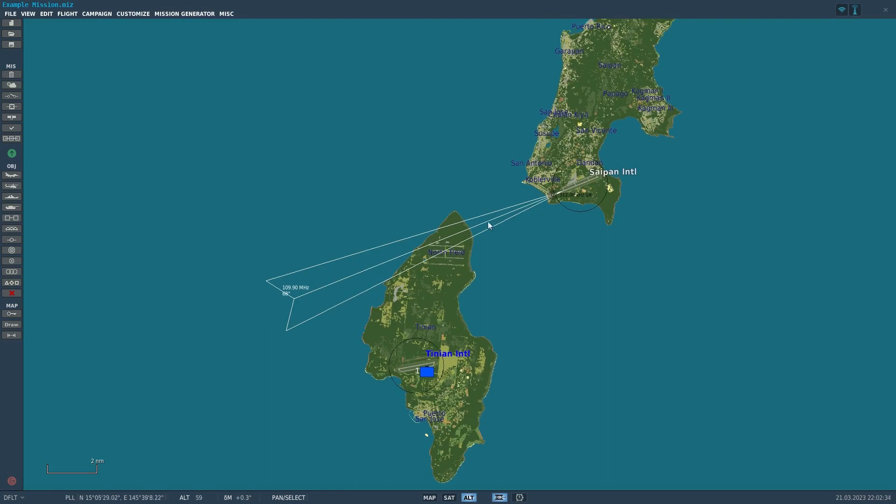
{"action": "scroll", "coordinate": [590, 195], "scroll_direction": "up", "scroll_amount": 15}
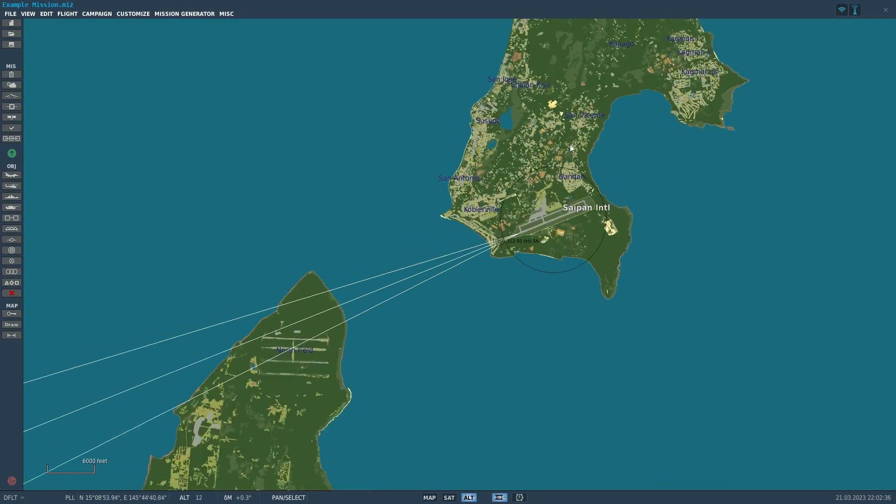
{"action": "scroll", "coordinate": [460, 193], "scroll_direction": "down", "scroll_amount": 9}
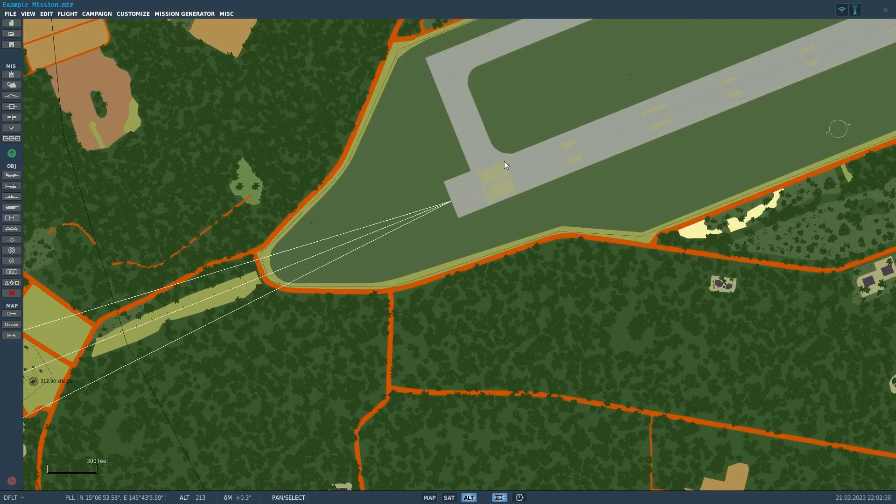
{"action": "scroll", "coordinate": [484, 221], "scroll_direction": "down", "scroll_amount": 6}
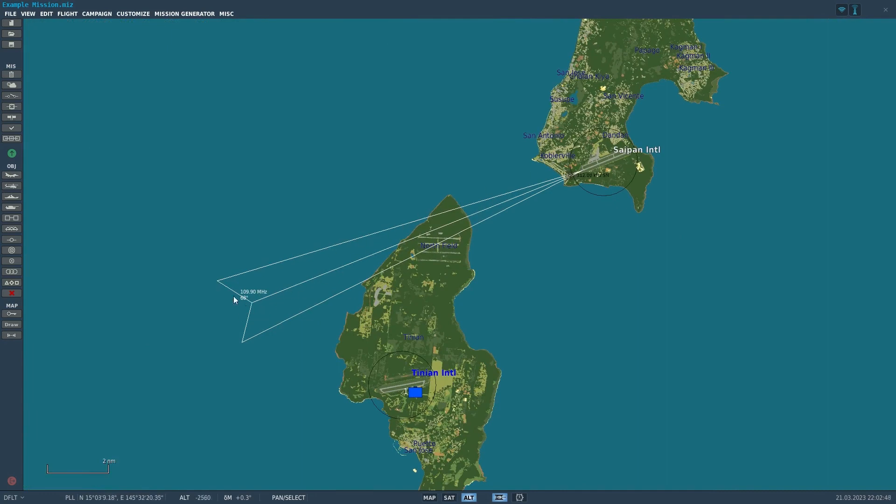
{"action": "scroll", "coordinate": [236, 300], "scroll_direction": "up", "scroll_amount": 2}
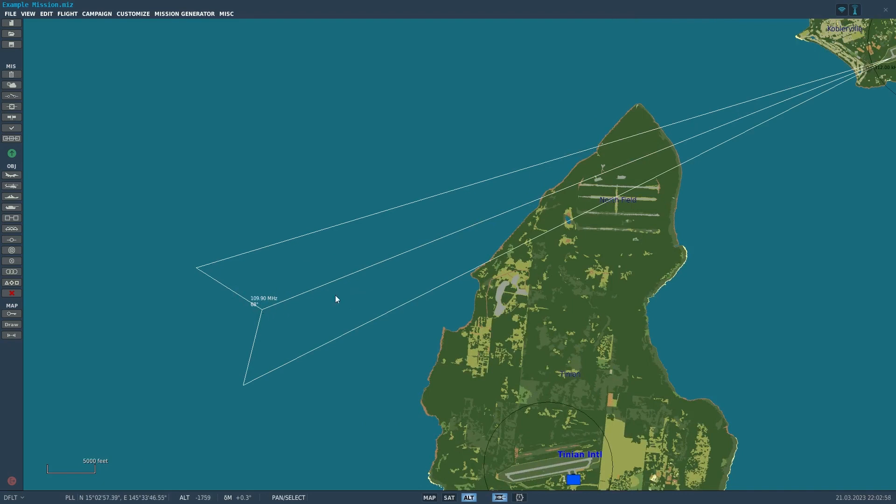
{"action": "right_click_drag", "start_coordinate": [494, 205], "coordinate": [226, 324]}
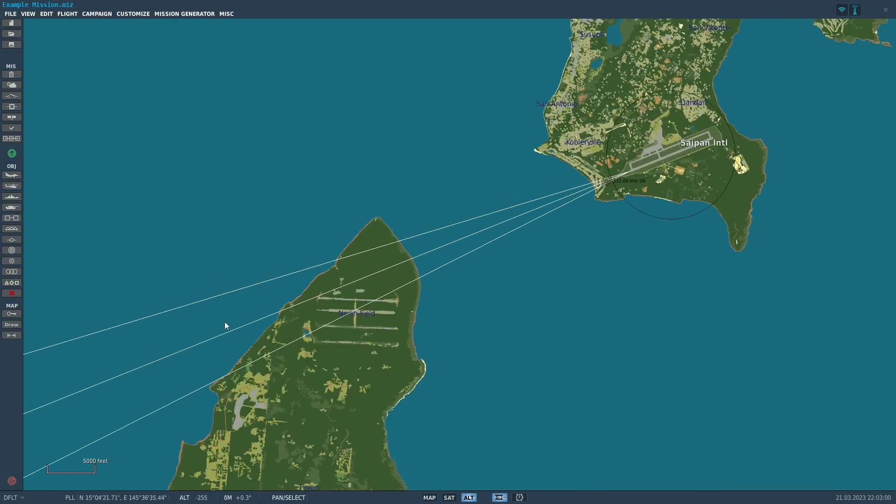
{"action": "scroll", "coordinate": [663, 183], "scroll_direction": "down", "scroll_amount": 6}
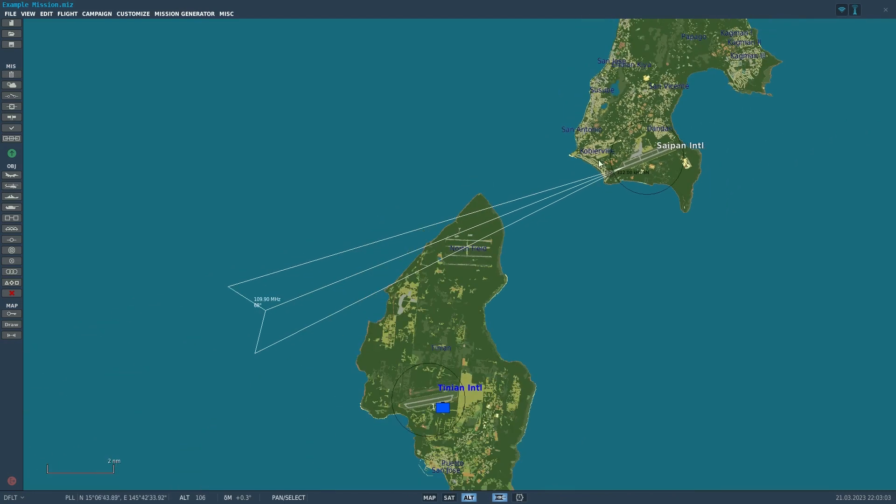
Examine the instrument landing beams at both ends of Andersen AFB and the airfield's TACAN station.
{"action": "scroll", "coordinate": [350, 251], "scroll_direction": "down", "scroll_amount": 3}
{"action": "right_click_drag", "start_coordinate": [245, 395], "coordinate": [327, 173]}
{"action": "scroll", "coordinate": [350, 278], "scroll_direction": "up", "scroll_amount": 6}
{"action": "scroll", "coordinate": [448, 237], "scroll_direction": "up", "scroll_amount": 4}
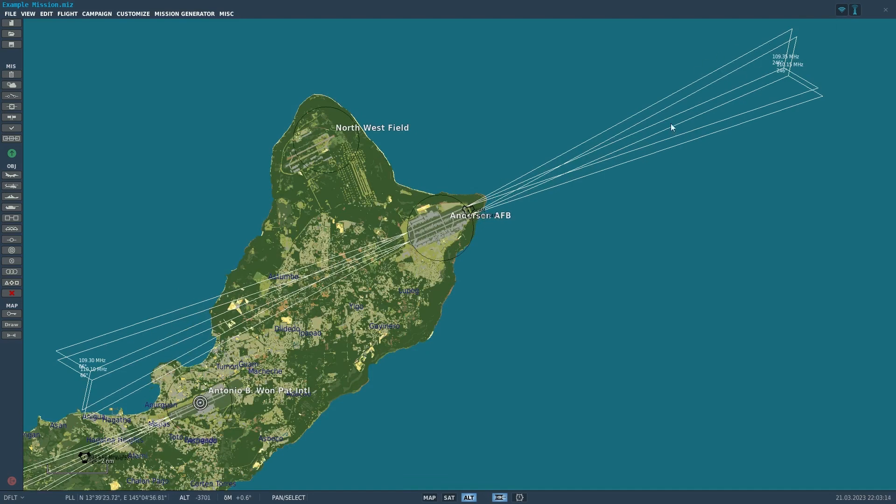
{"action": "scroll", "coordinate": [439, 233], "scroll_direction": "up", "scroll_amount": 10}
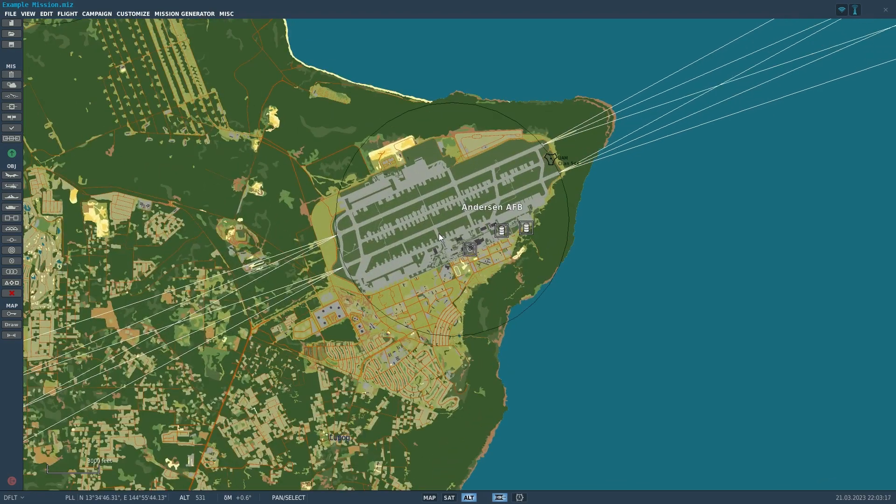
{"action": "scroll", "coordinate": [514, 169], "scroll_direction": "up", "scroll_amount": 3}
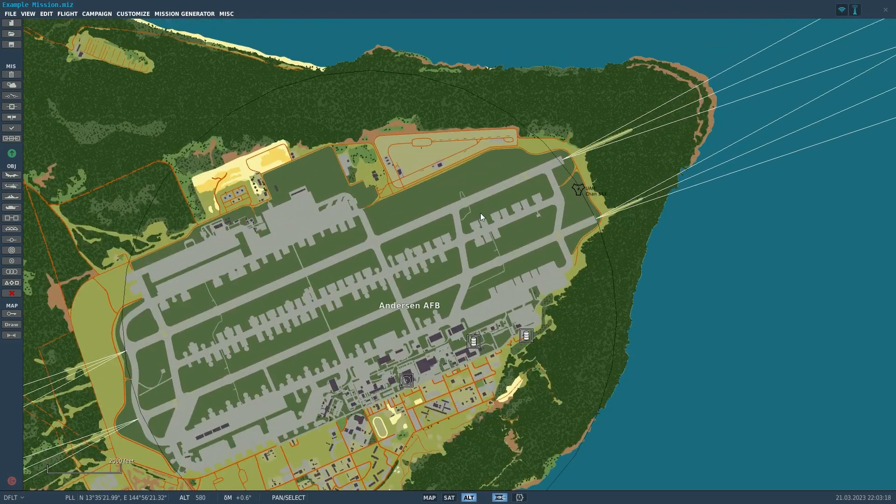
{"action": "scroll", "coordinate": [419, 251], "scroll_direction": "down", "scroll_amount": 12}
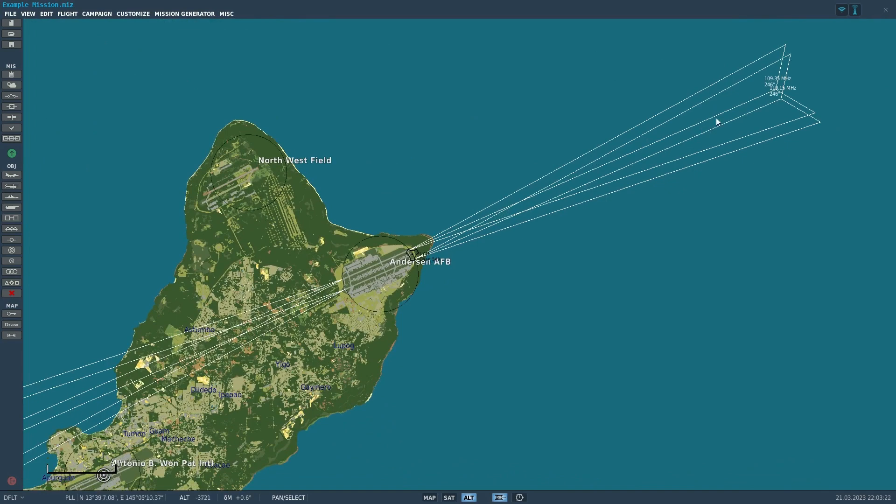
{"action": "left_click_drag", "start_coordinate": [795, 93], "coordinate": [735, 131]}
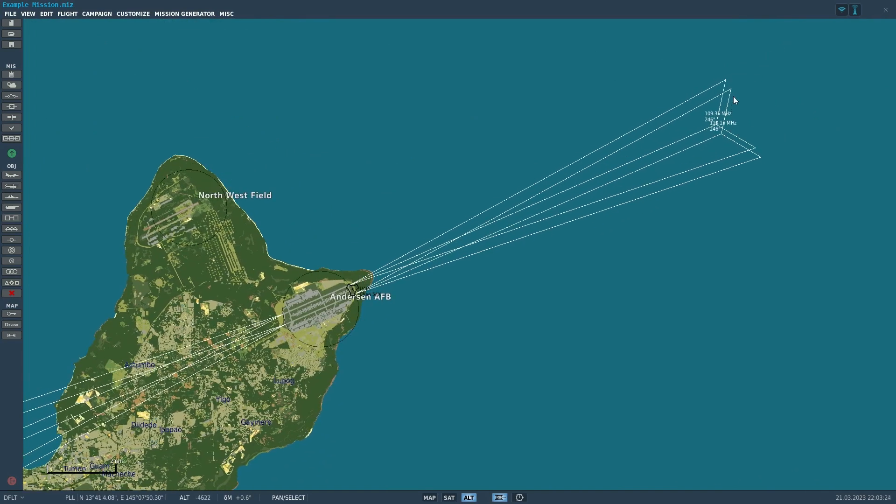
{"action": "left_click_drag", "start_coordinate": [383, 228], "coordinate": [680, 93]}
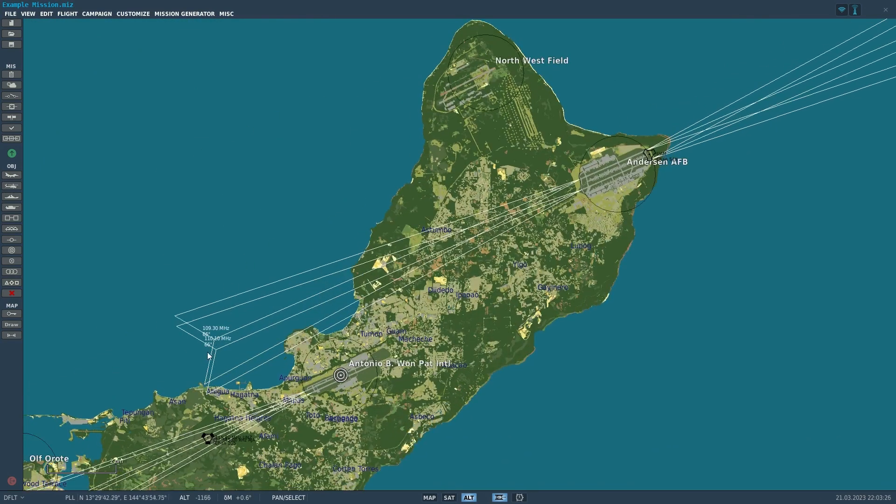
{"action": "left_click_drag", "start_coordinate": [629, 176], "coordinate": [466, 241]}
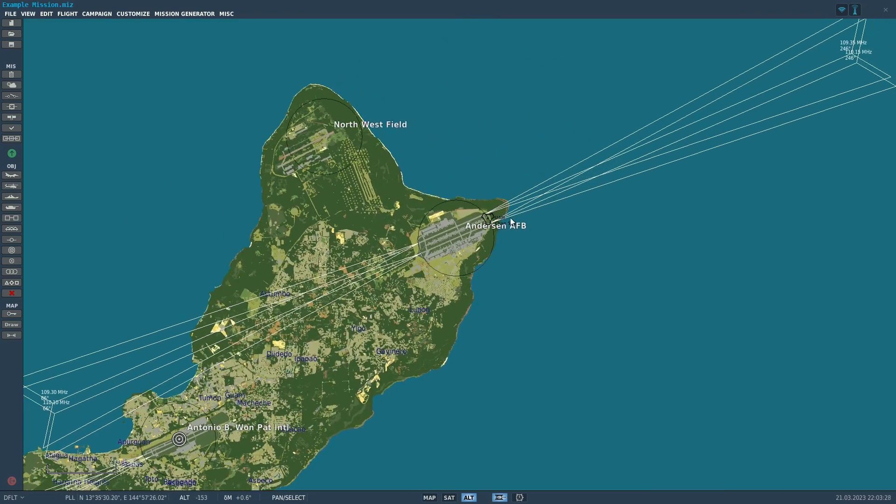
{"action": "scroll", "coordinate": [488, 248], "scroll_direction": "up", "scroll_amount": 1}
{"action": "left_click_drag", "start_coordinate": [405, 241], "coordinate": [540, 128]}
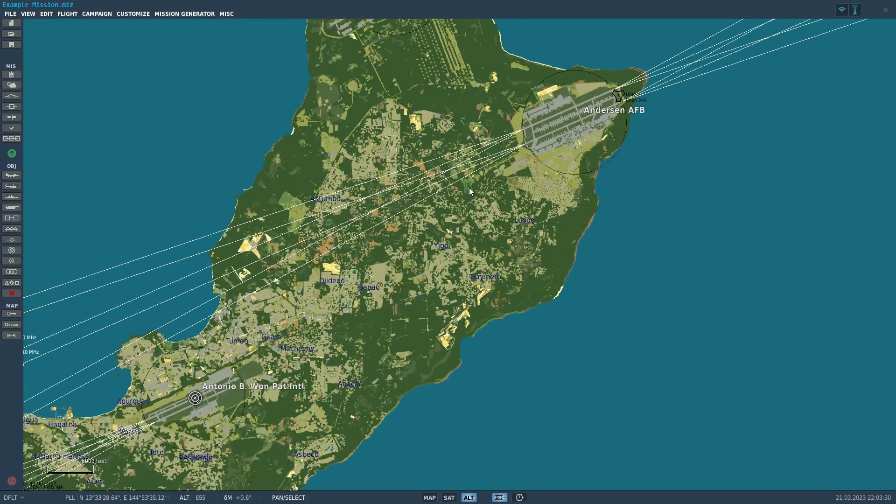
Examine the radio navigation beacons southwest of Antonio B. Won Pat Intl and their frequency and channel labels.
{"action": "left_click_drag", "start_coordinate": [265, 310], "coordinate": [438, 200]}
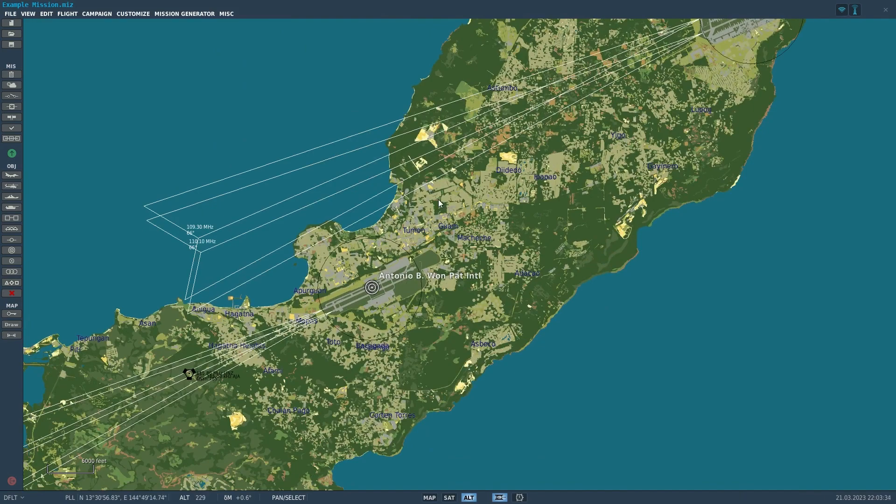
{"action": "left_click_drag", "start_coordinate": [246, 304], "coordinate": [437, 184]}
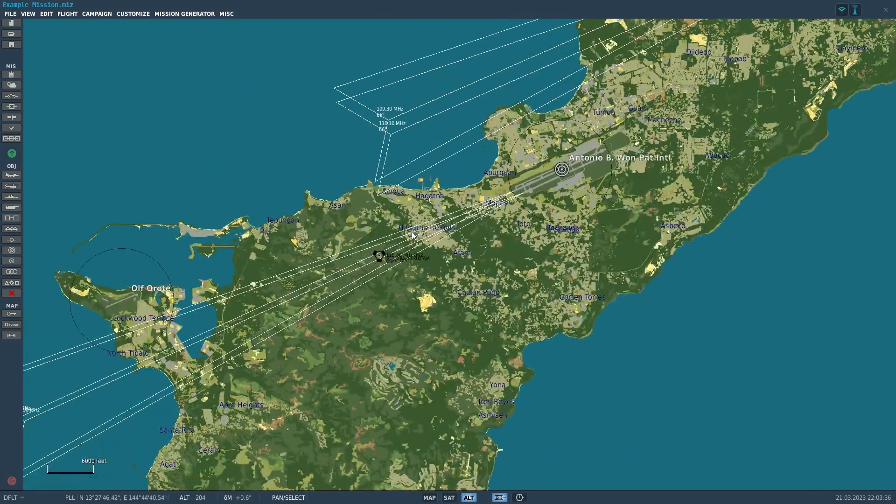
{"action": "scroll", "coordinate": [369, 280], "scroll_direction": "up", "scroll_amount": 6}
{"action": "scroll", "coordinate": [369, 298], "scroll_direction": "up", "scroll_amount": 6}
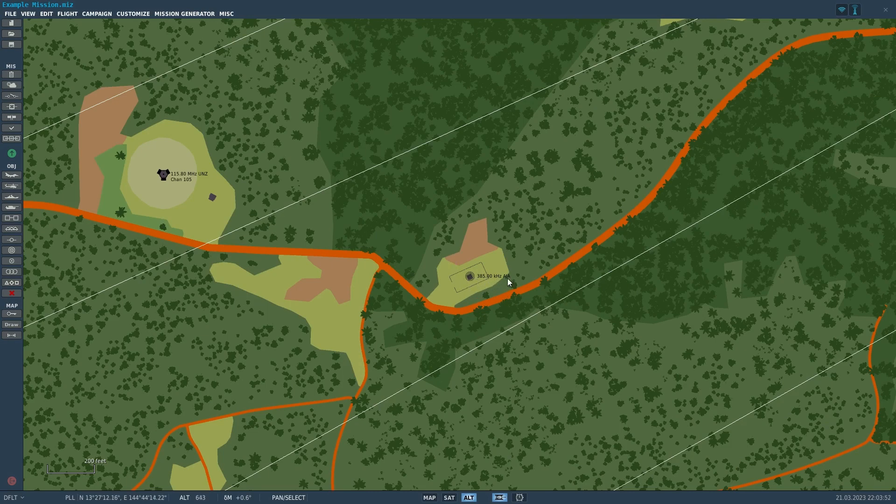
{"action": "scroll", "coordinate": [475, 292], "scroll_direction": "down", "scroll_amount": 10}
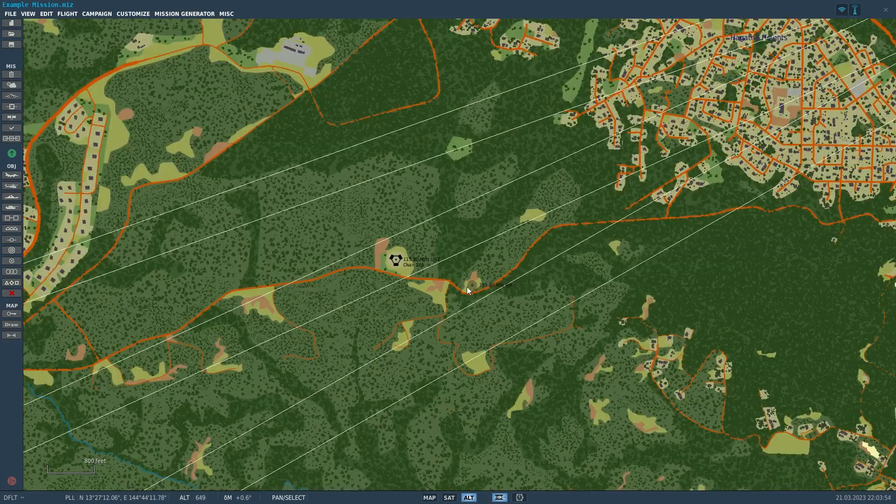
{"action": "scroll", "coordinate": [499, 261], "scroll_direction": "down", "scroll_amount": 3}
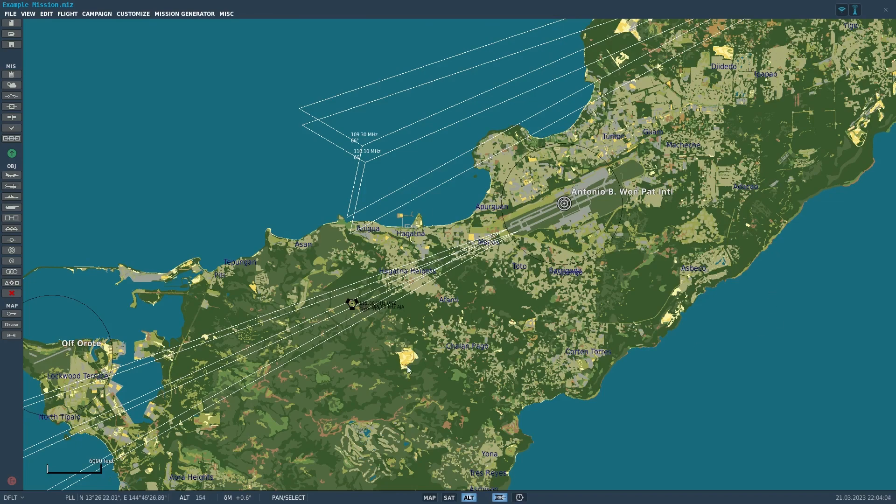
Save the example mission.
{"action": "left_click_drag", "start_coordinate": [528, 230], "coordinate": [402, 303]}
{"action": "scroll", "coordinate": [402, 304], "scroll_direction": "down", "scroll_amount": 2}
{"action": "scroll", "coordinate": [401, 303], "scroll_direction": "down", "scroll_amount": 2}
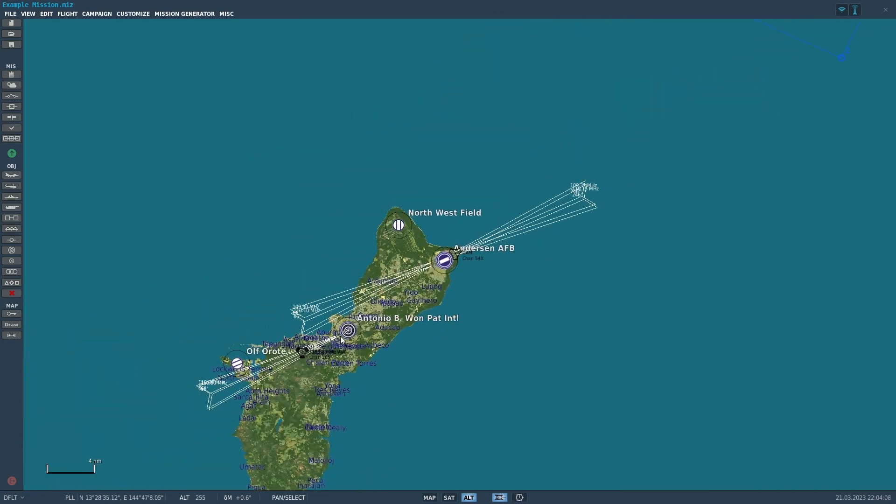
{"action": "left_click_drag", "start_coordinate": [742, 143], "coordinate": [288, 434]}
{"action": "left_click_drag", "start_coordinate": [447, 294], "coordinate": [581, 429]}
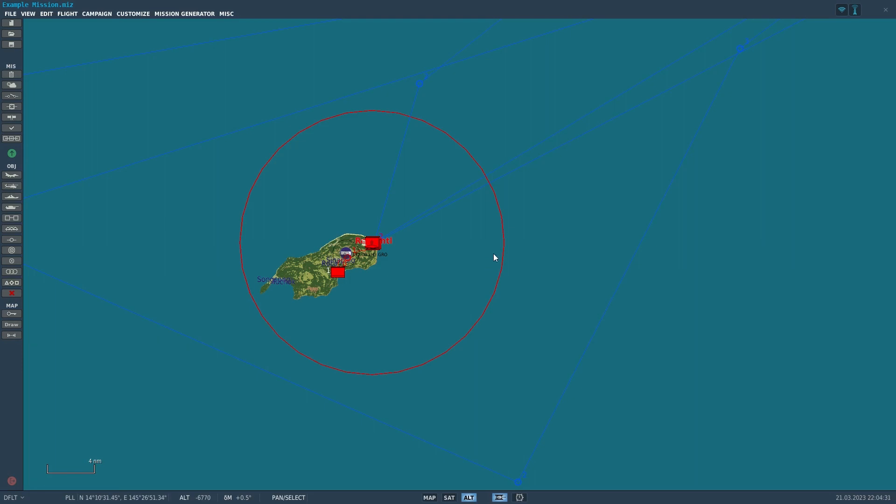
{"action": "left_click", "coordinate": [13, 15]}
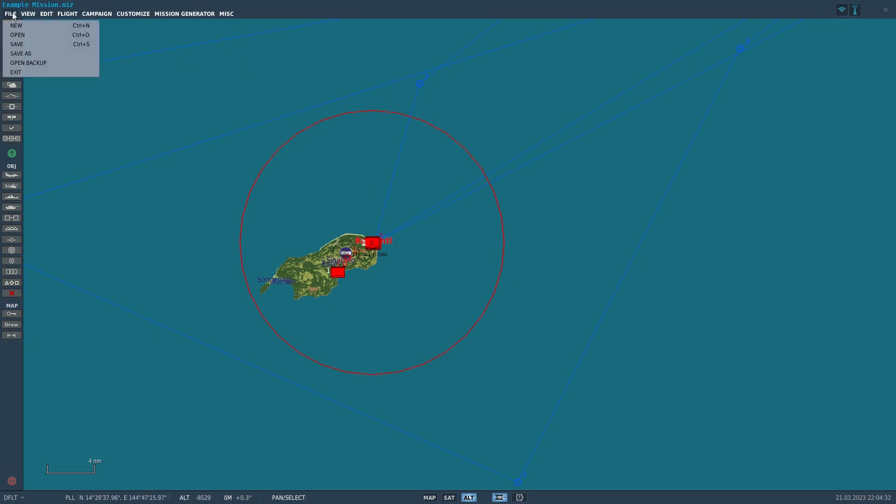
{"action": "left_click", "coordinate": [29, 43]}
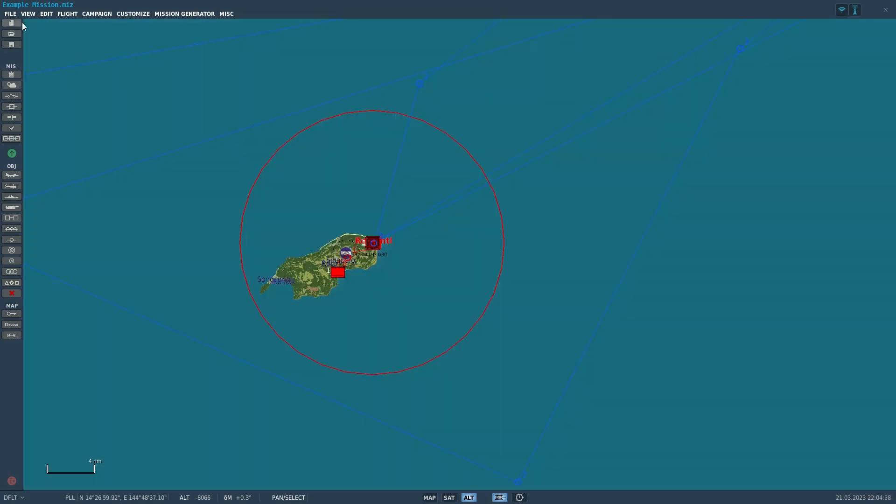
Create a new mission on the Caucasus map.
{"action": "left_click", "coordinate": [10, 14]}
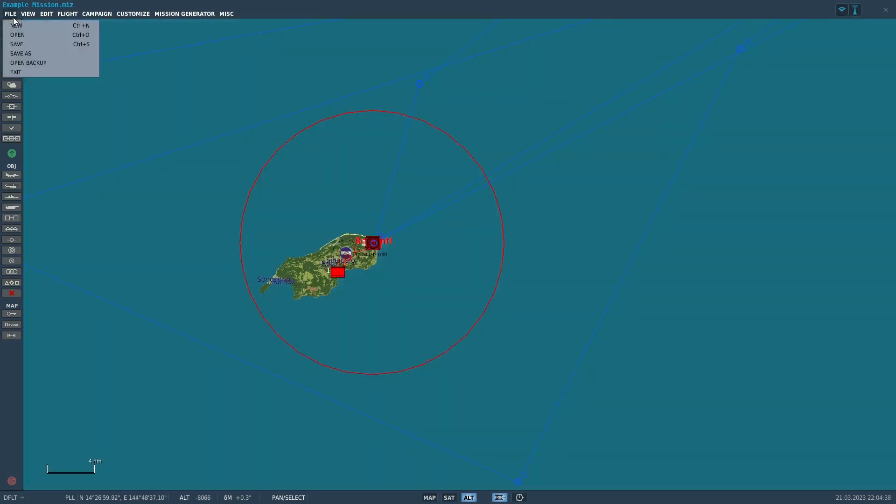
{"action": "left_click", "coordinate": [35, 26]}
{"action": "left_click", "coordinate": [644, 385]}
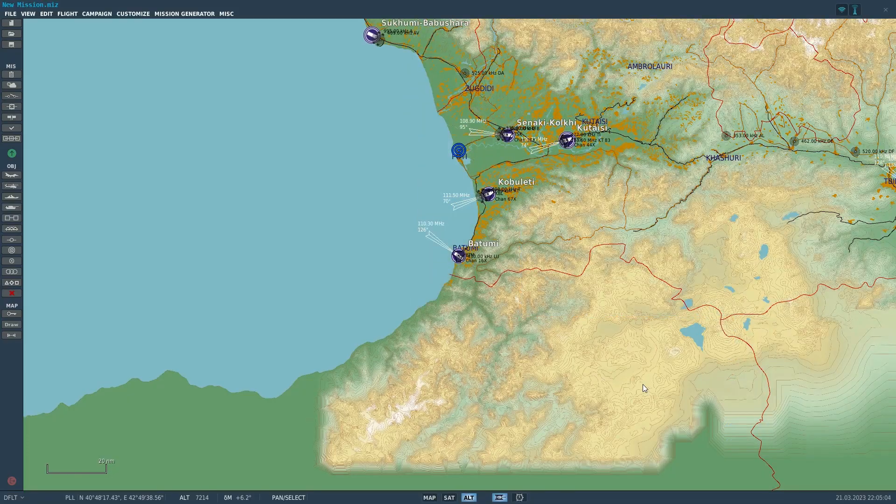
Examine the navigation beacons and landing system frequency and channel label southwest of Maykop-Khanskaya.
{"action": "left_click_drag", "start_coordinate": [529, 165], "coordinate": [484, 321]}
{"action": "left_click_drag", "start_coordinate": [504, 152], "coordinate": [443, 282]}
{"action": "left_click_drag", "start_coordinate": [478, 215], "coordinate": [524, 319]}
{"action": "left_click_drag", "start_coordinate": [214, 240], "coordinate": [482, 360]}
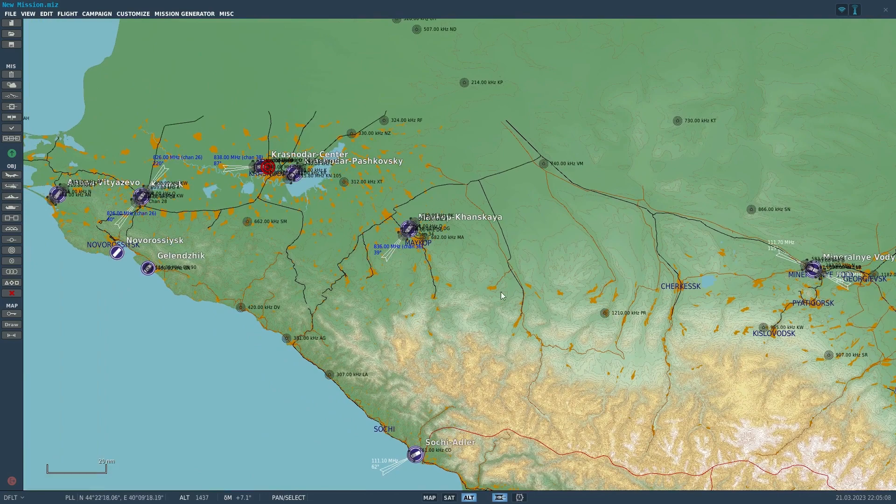
{"action": "left_click_drag", "start_coordinate": [500, 292], "coordinate": [533, 276]}
{"action": "scroll", "coordinate": [404, 219], "scroll_direction": "up", "scroll_amount": 8}
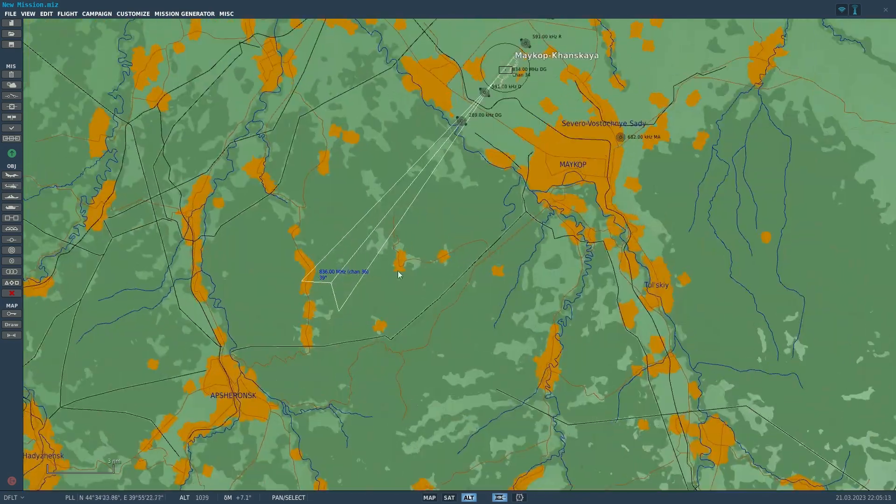
View the Maykop-Khanskaya airfield's tower frequencies and warehouse information, and close its details.
{"action": "left_click_drag", "start_coordinate": [395, 289], "coordinate": [376, 357]}
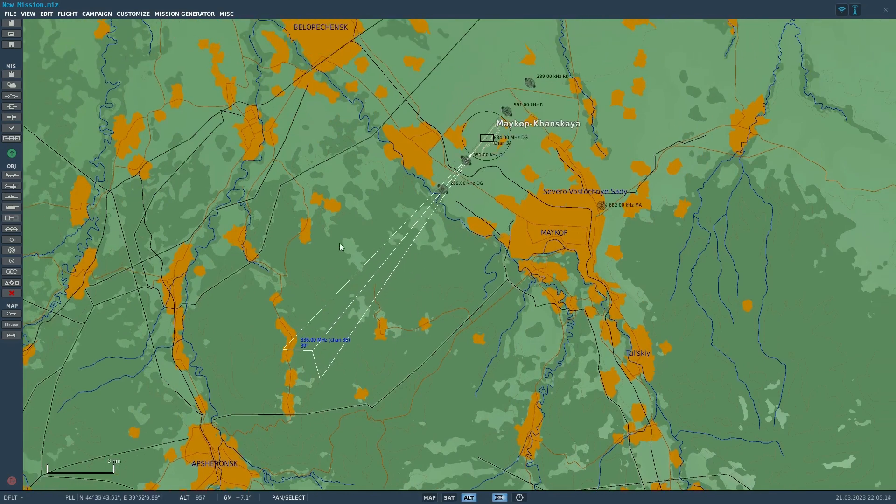
{"action": "left_click", "coordinate": [495, 154]}
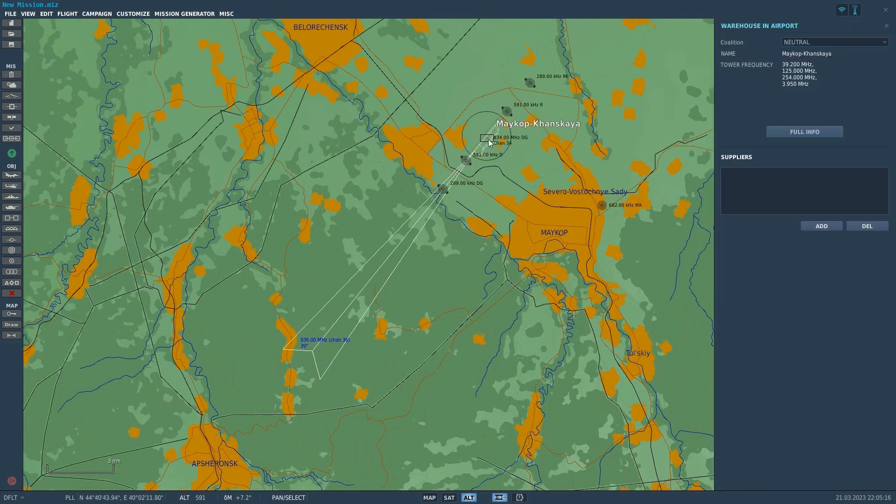
{"action": "left_click", "coordinate": [345, 138]}
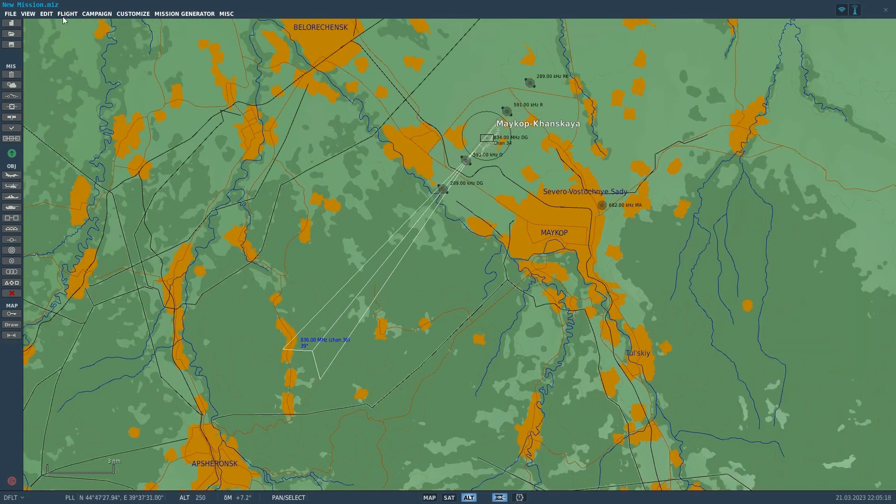
Open the beacon information list, include RSBN and PRMG glideslope beacons, and exclude ICLS glideslope.
{"action": "left_click", "coordinate": [29, 14]}
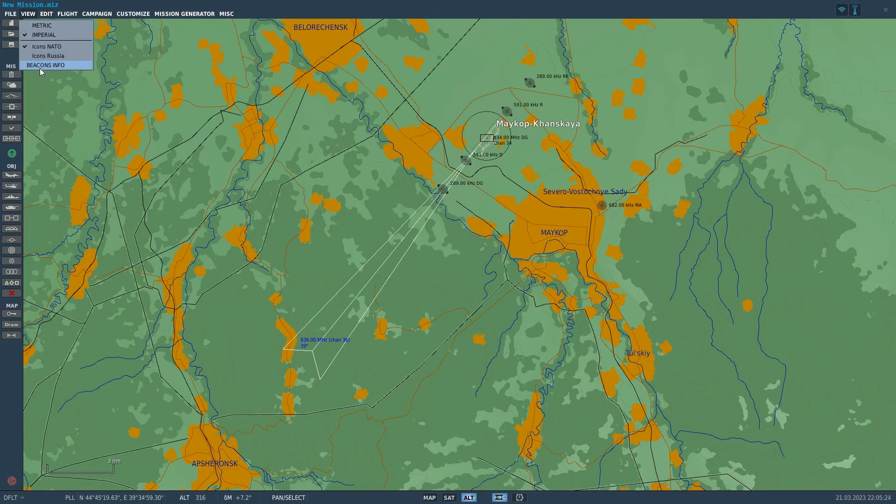
{"action": "left_click", "coordinate": [40, 65]}
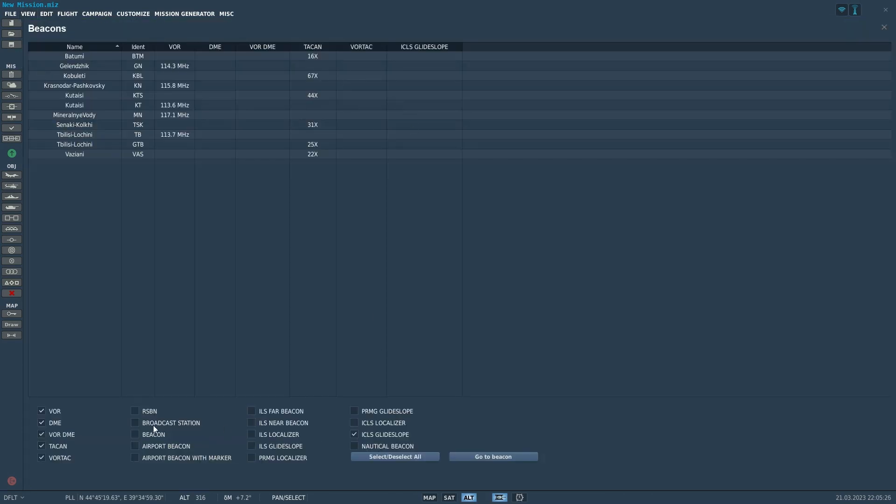
{"action": "left_click", "coordinate": [136, 410]}
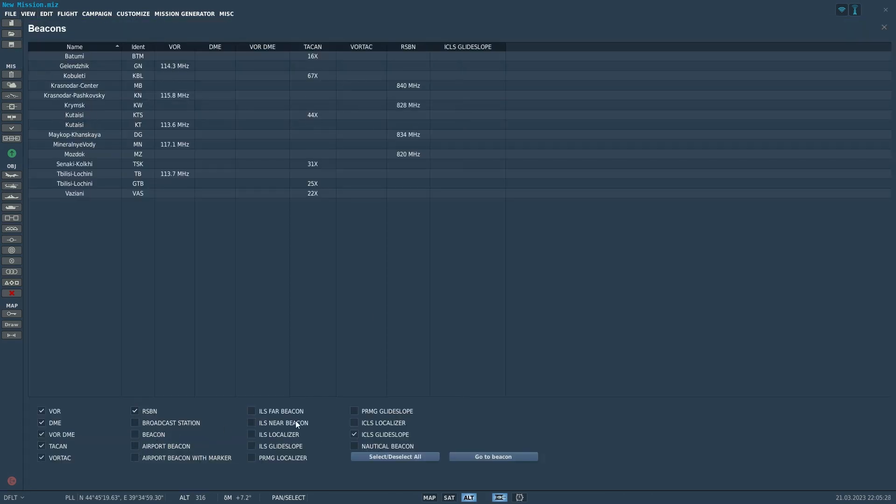
{"action": "left_click", "coordinate": [355, 411]}
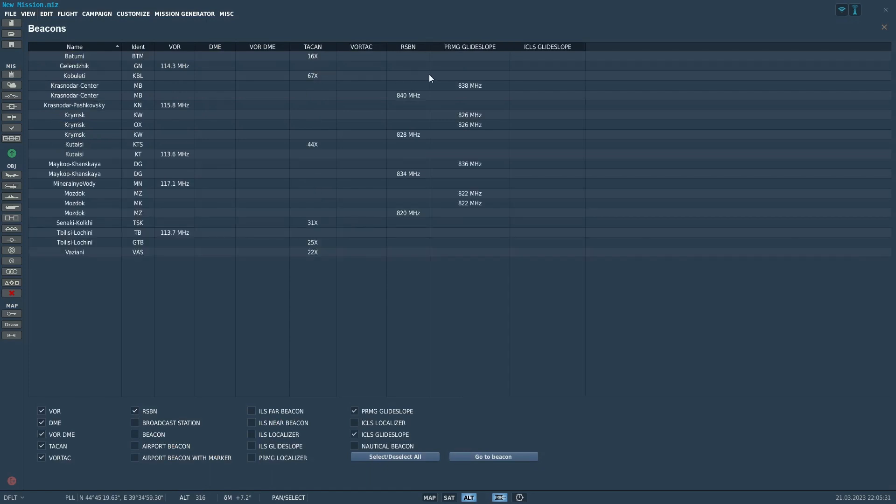
{"action": "left_click", "coordinate": [355, 436]}
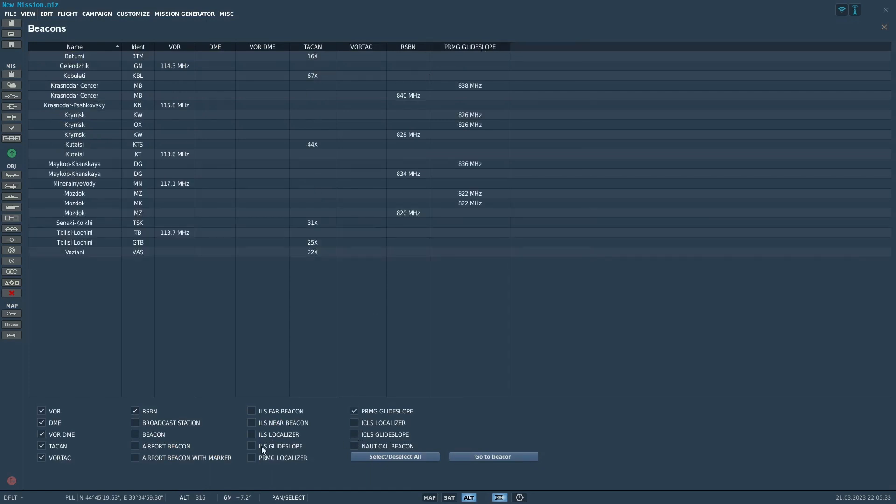
Exclude VORTAC, TACAN, VOR DME, DME and VOR beacons from the beacon list.
{"action": "left_click", "coordinate": [40, 455]}
{"action": "left_click", "coordinate": [42, 445]}
{"action": "left_click", "coordinate": [41, 433]}
{"action": "left_click", "coordinate": [40, 422]}
{"action": "left_click", "coordinate": [40, 411]}
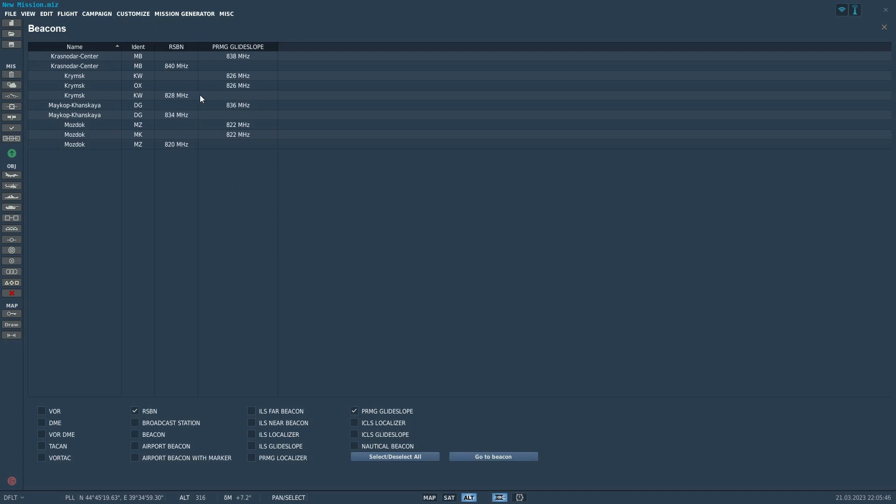
Sort the beacon list by RSBN and then by PRMG glideslope frequency, and close the list.
{"action": "left_click", "coordinate": [179, 46]}
{"action": "left_click", "coordinate": [228, 47]}
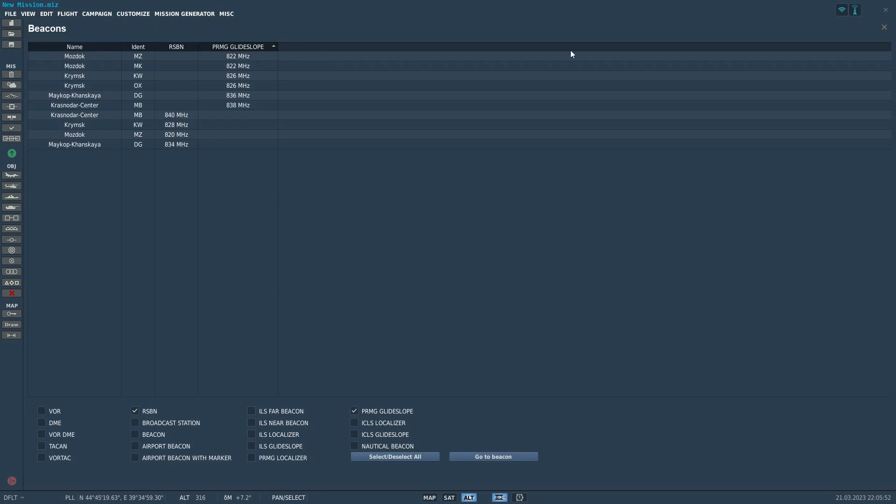
{"action": "left_click", "coordinate": [886, 29]}
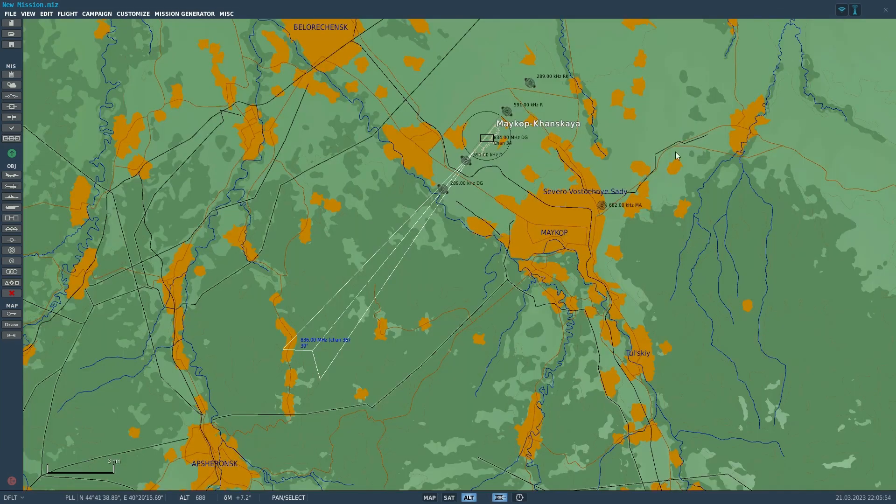
Examine the RSBN station and the non-directional beacons at both ends of the Maykop-Khanskaya runway with their frequencies and identifiers.
{"action": "left_click_drag", "start_coordinate": [674, 154], "coordinate": [646, 176]}
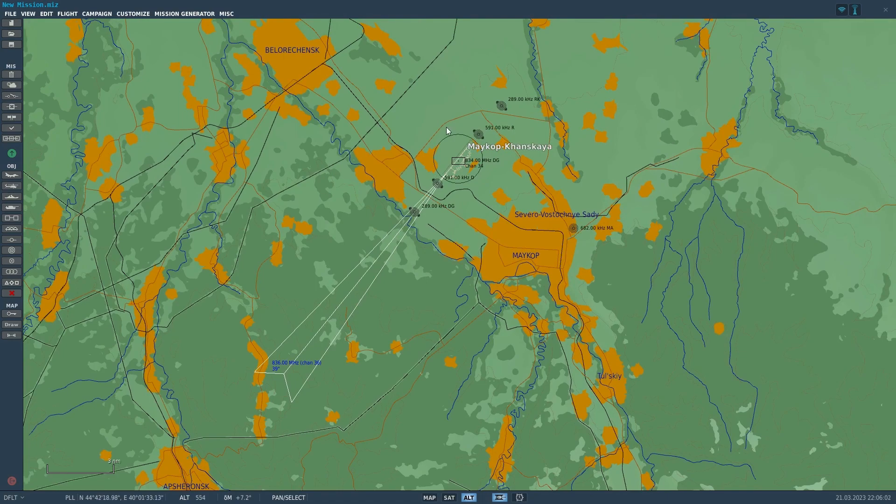
{"action": "scroll", "coordinate": [446, 127], "scroll_direction": "down", "scroll_amount": 6}
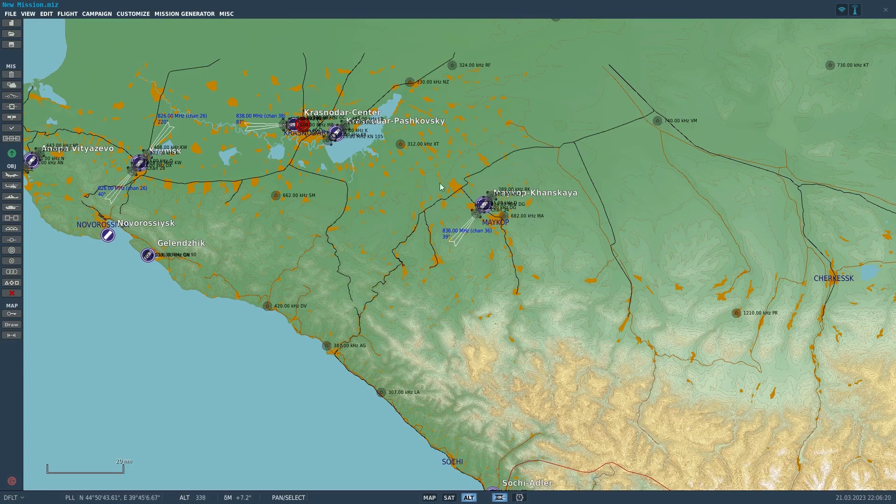
{"action": "scroll", "coordinate": [490, 207], "scroll_direction": "up", "scroll_amount": 8}
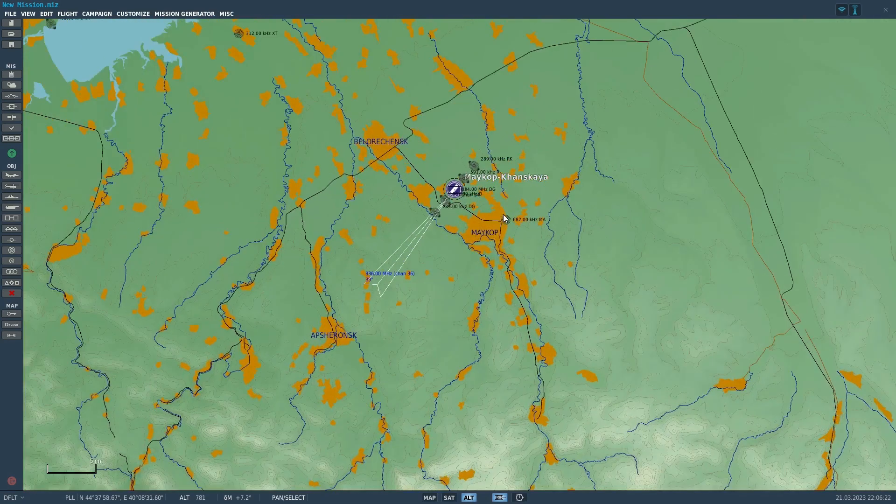
{"action": "scroll", "coordinate": [398, 203], "scroll_direction": "up", "scroll_amount": 1}
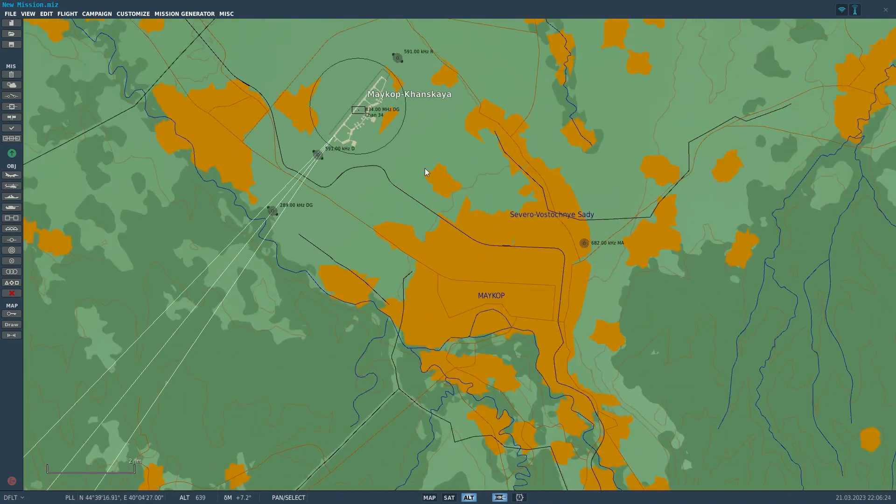
{"action": "left_click_drag", "start_coordinate": [406, 180], "coordinate": [463, 257]}
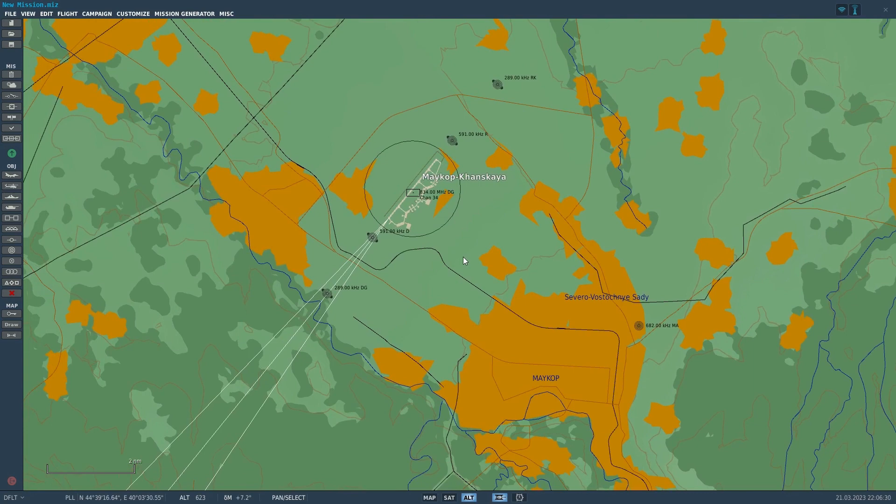
{"action": "left_click_drag", "start_coordinate": [463, 257], "coordinate": [457, 251]}
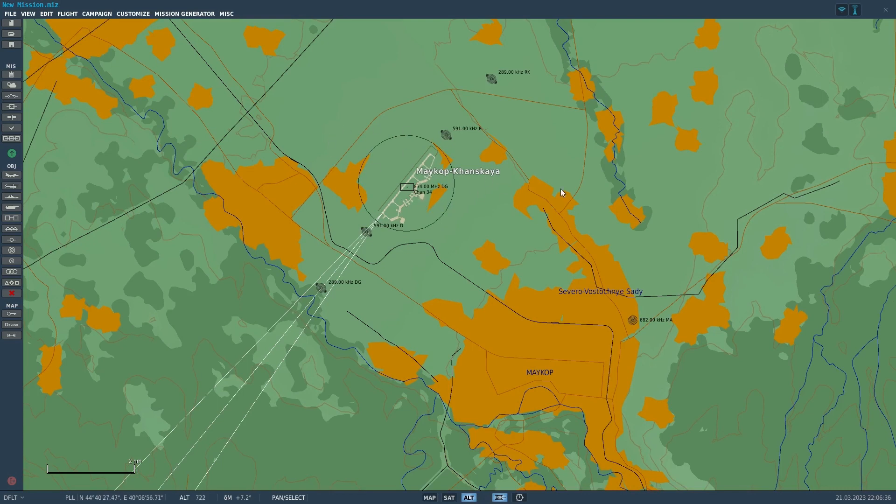
{"action": "left_click_drag", "start_coordinate": [367, 167], "coordinate": [370, 175]}
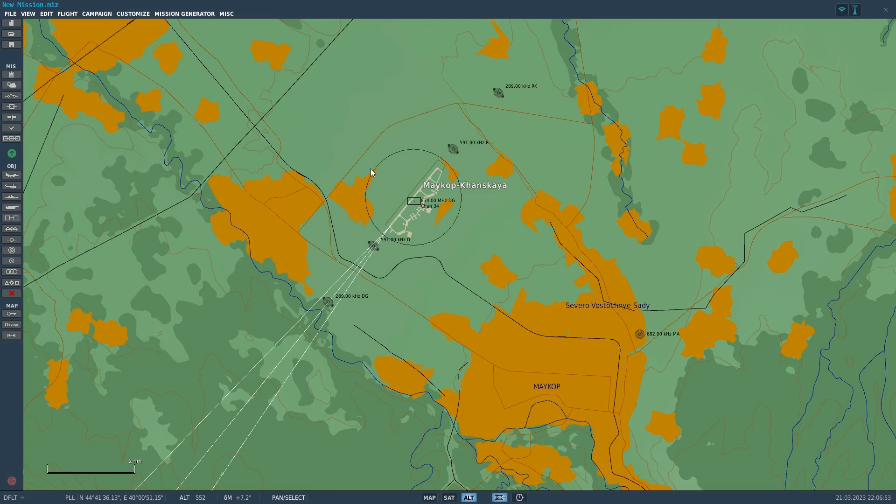
{"action": "scroll", "coordinate": [483, 209], "scroll_direction": "up", "scroll_amount": 1}
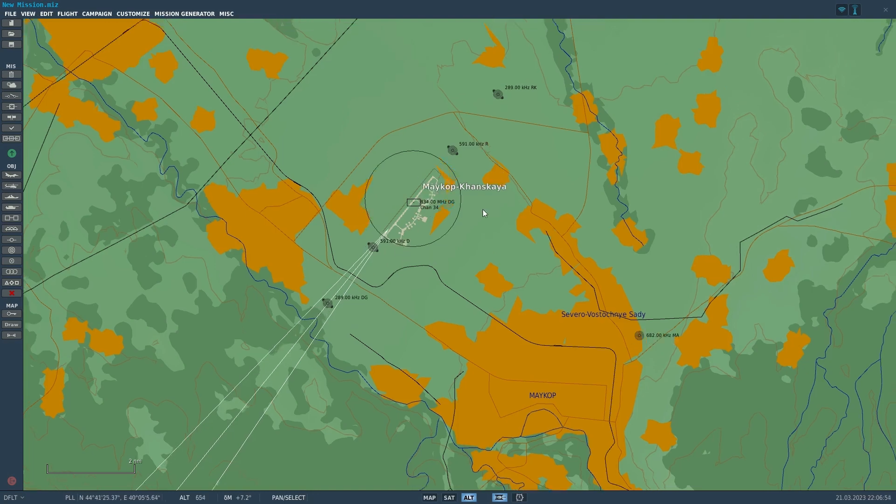
{"action": "left_click_drag", "start_coordinate": [482, 210], "coordinate": [464, 249]}
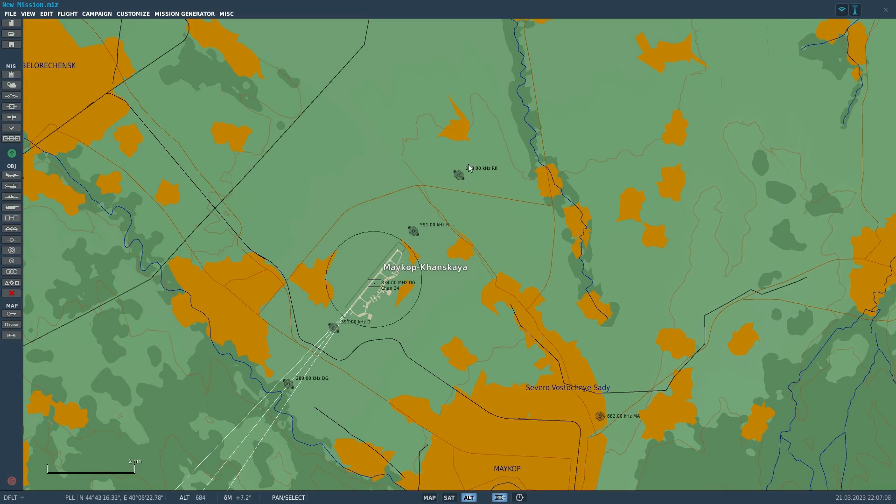
{"action": "left_click_drag", "start_coordinate": [414, 276], "coordinate": [478, 194]}
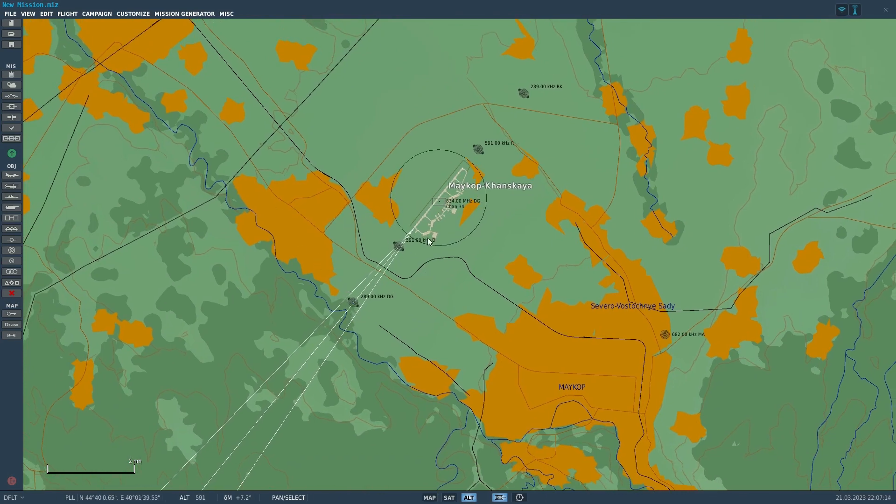
Survey the landing system channels and beacons at Krasnodar-Center, Krymsk and the area around Maykop-Khanskaya.
{"action": "scroll", "coordinate": [427, 238], "scroll_direction": "down", "scroll_amount": 5}
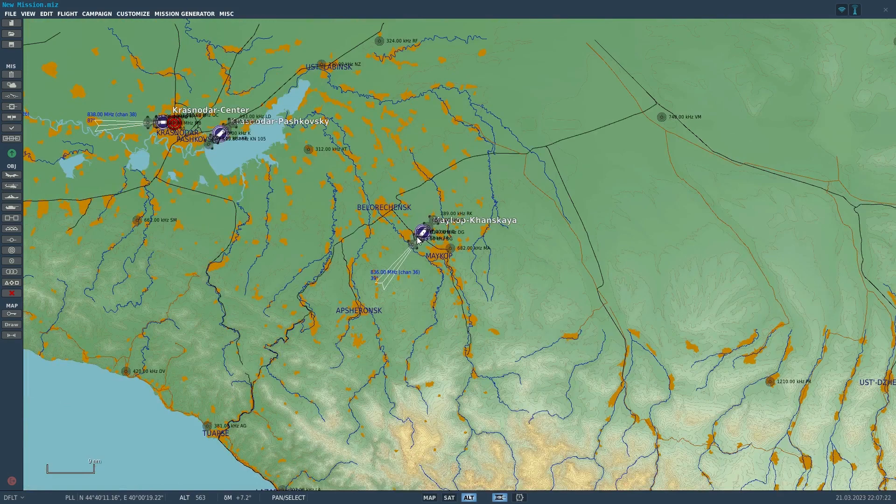
{"action": "left_click_drag", "start_coordinate": [404, 241], "coordinate": [584, 209]}
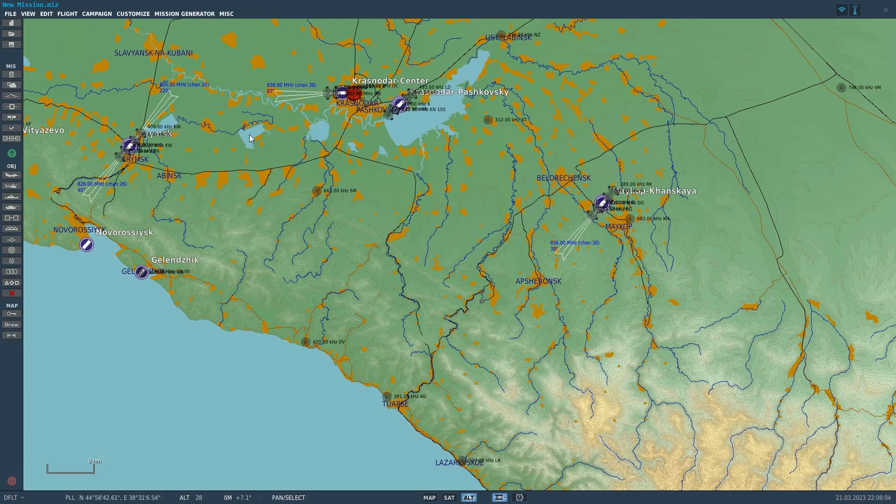
{"action": "right_click_drag", "start_coordinate": [699, 209], "coordinate": [435, 226]}
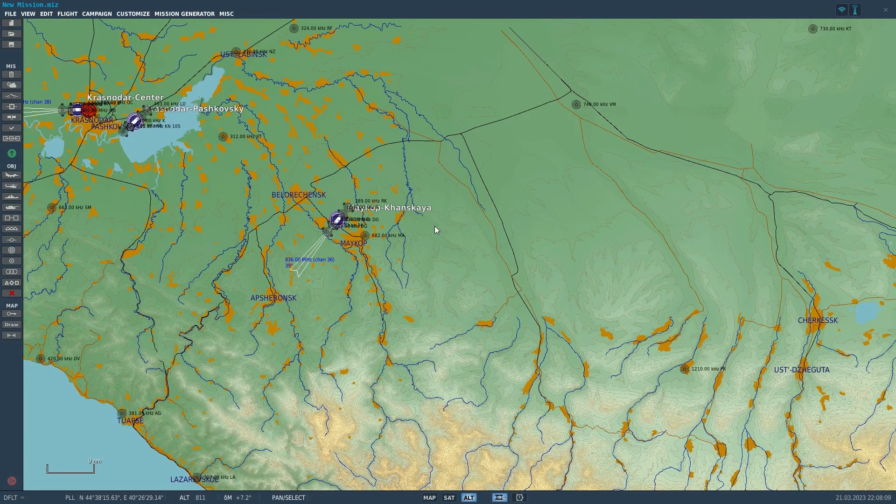